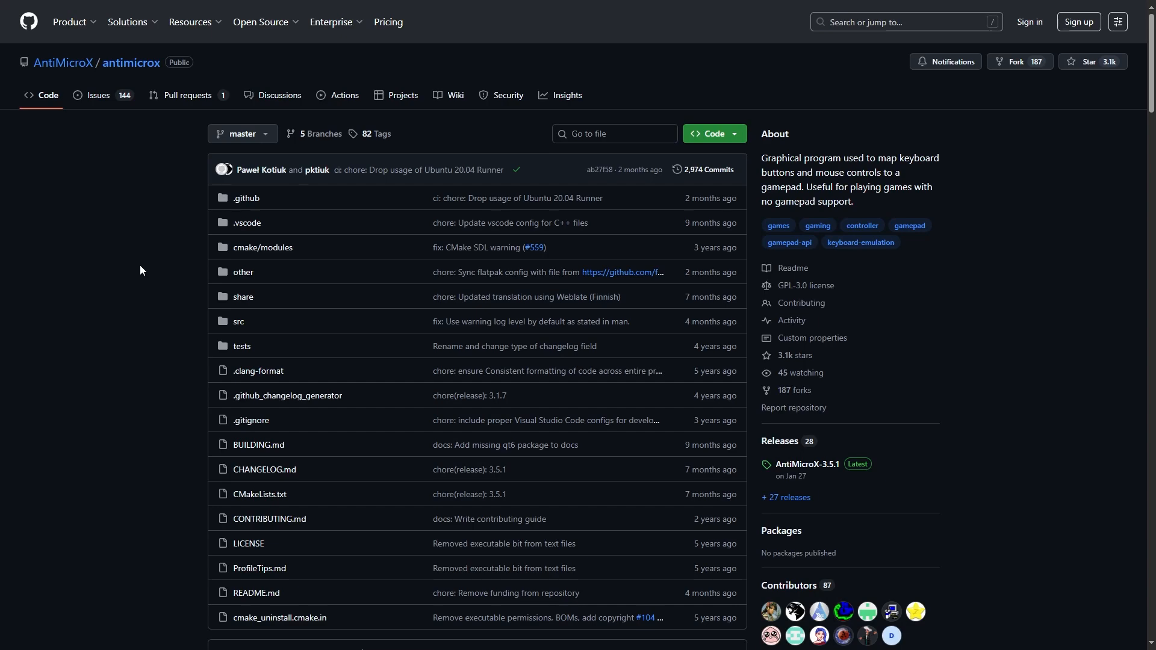
- Read through the AntiMicroX README's description and feature list down to the program screenshots
{"action": "scroll", "coordinate": [139, 266], "scroll_direction": "down", "scroll_amount": 10}
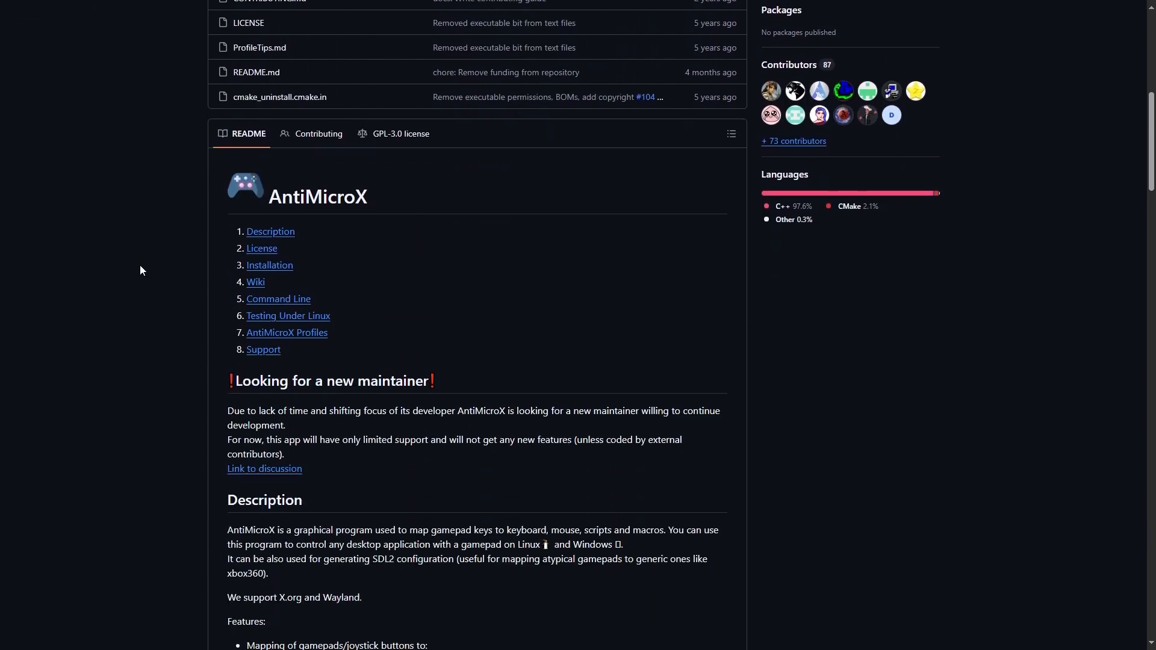
{"action": "scroll", "coordinate": [140, 266], "scroll_direction": "down", "scroll_amount": 1}
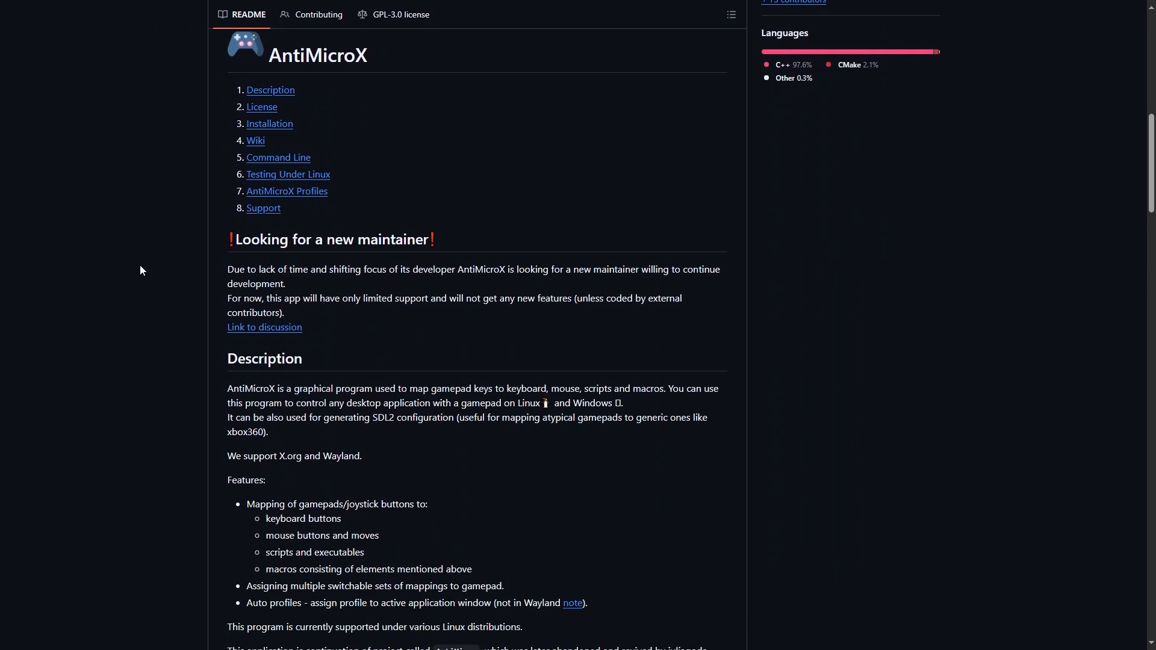
{"action": "scroll", "coordinate": [139, 266], "scroll_direction": "down", "scroll_amount": 8}
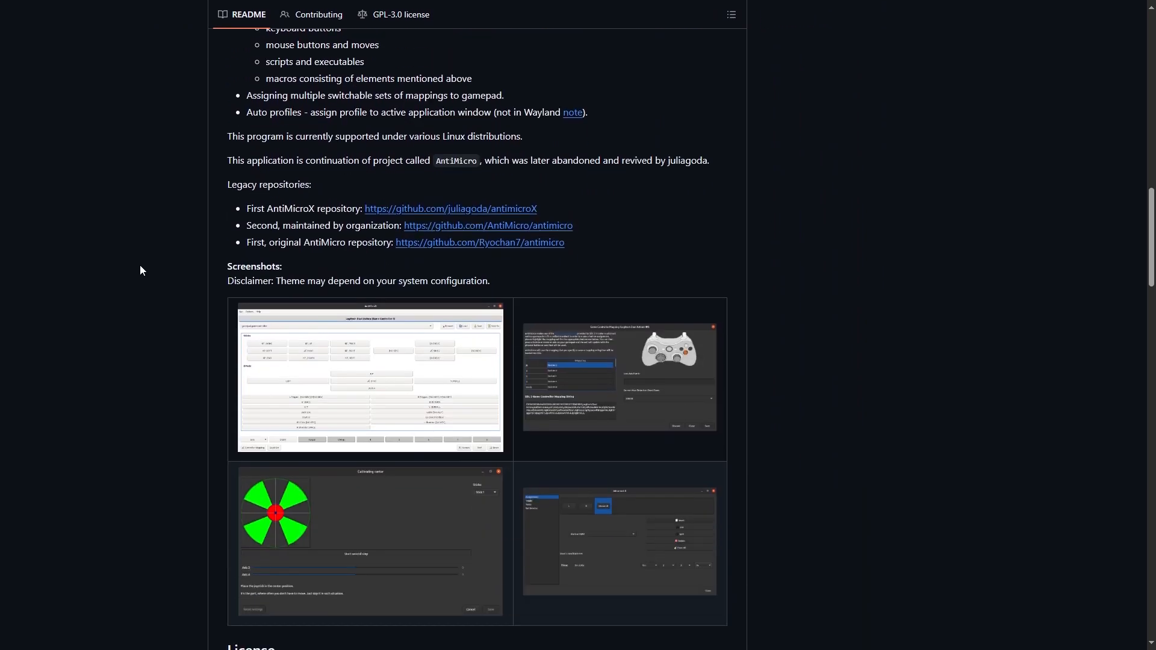
{"action": "scroll", "coordinate": [139, 270], "scroll_direction": "down", "scroll_amount": 1}
{"action": "left_click", "coordinate": [353, 340]}
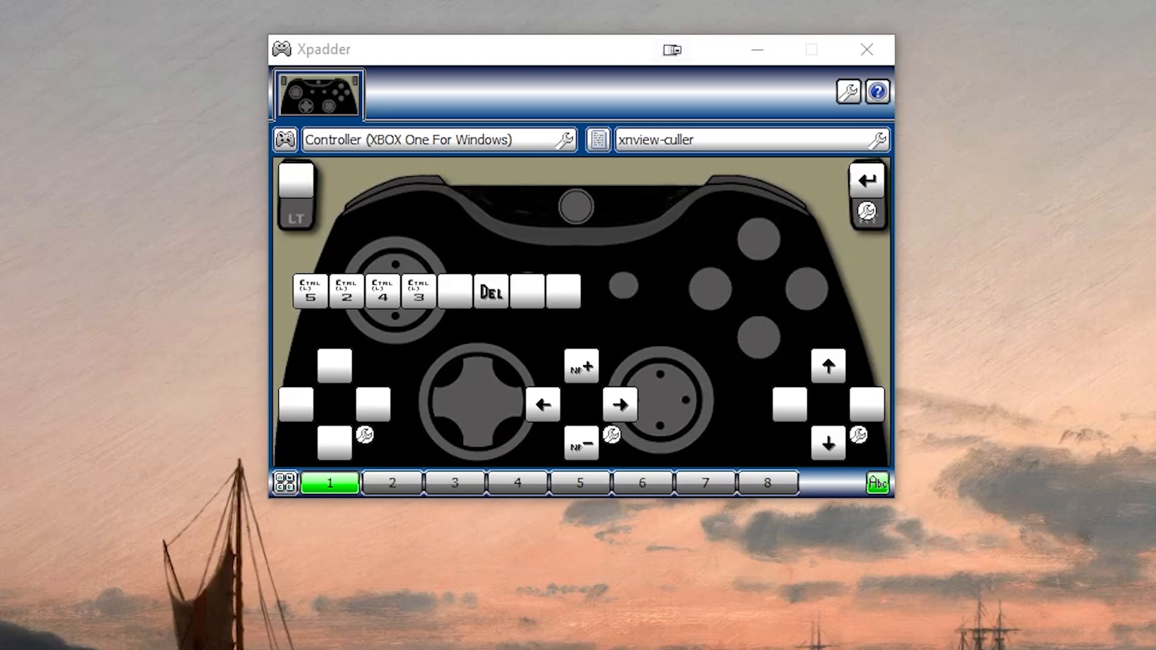
{"action": "left_click", "coordinate": [485, 55]}
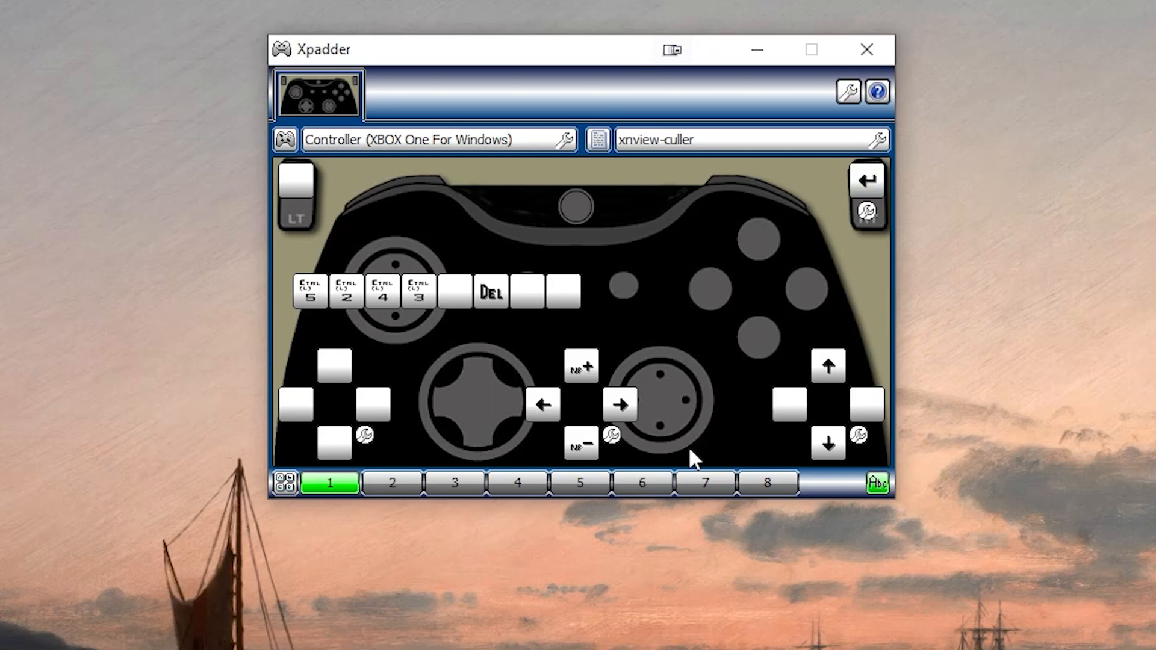
{"action": "left_click", "coordinate": [876, 49]}
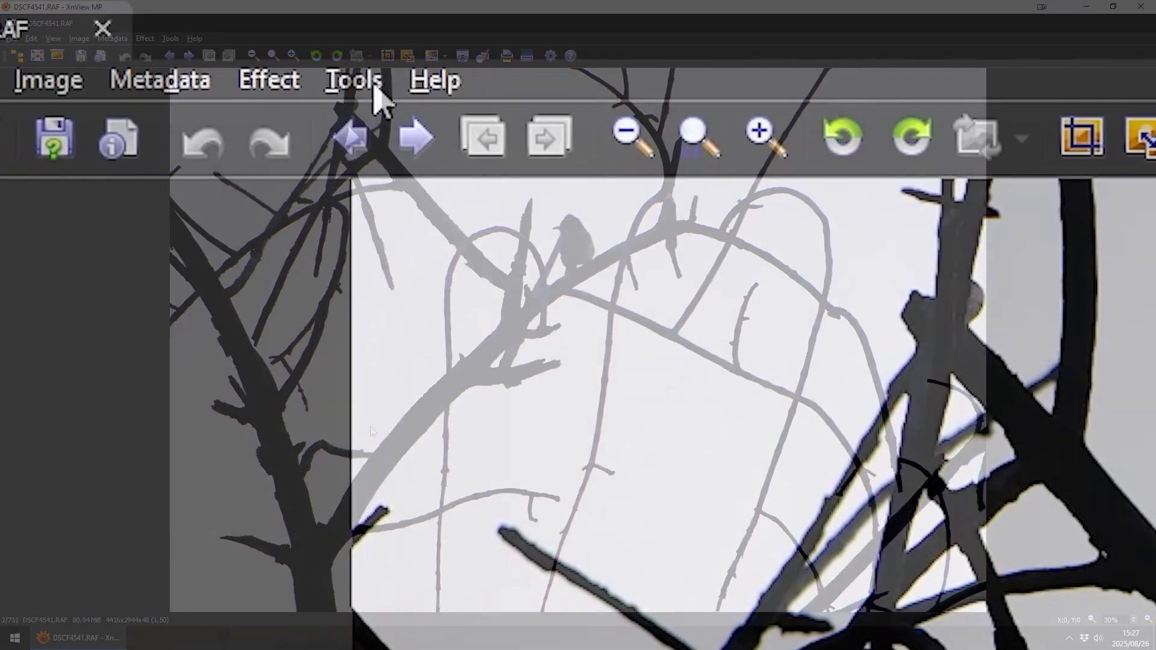
- In XnView MP's metadata settings, enable XMP export for both Rating and Color label
{"action": "left_click", "coordinate": [174, 38]}
{"action": "mouse_move", "coordinate": [195, 38]}
{"action": "mouse_move", "coordinate": [358, 75]}
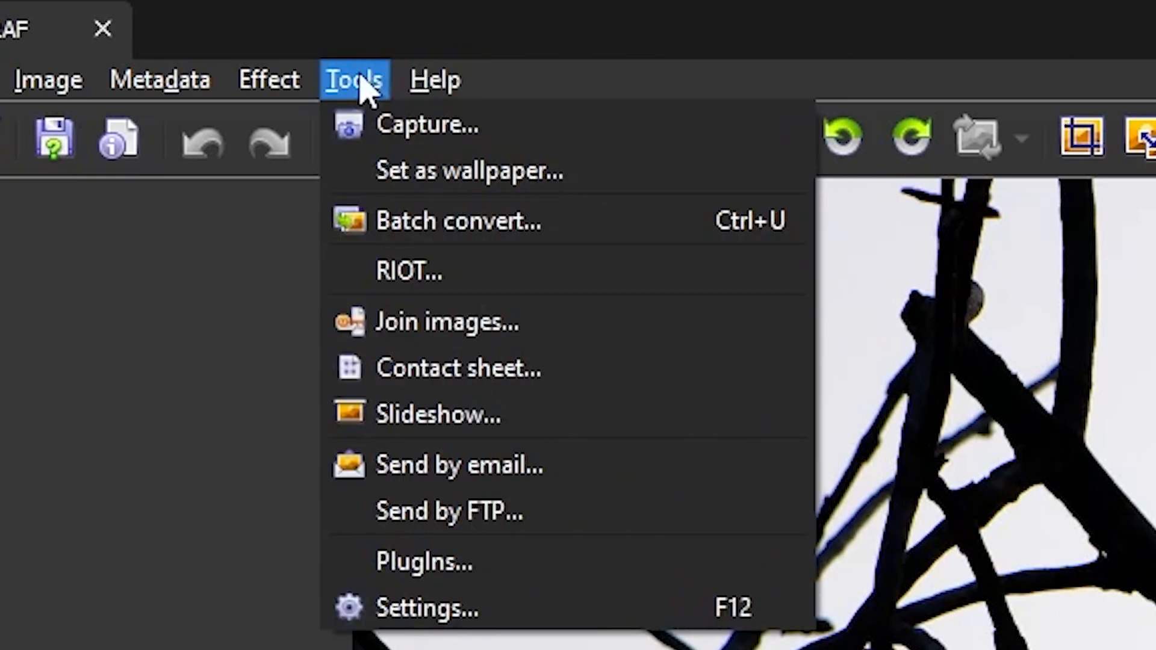
{"action": "left_click", "coordinate": [479, 607]}
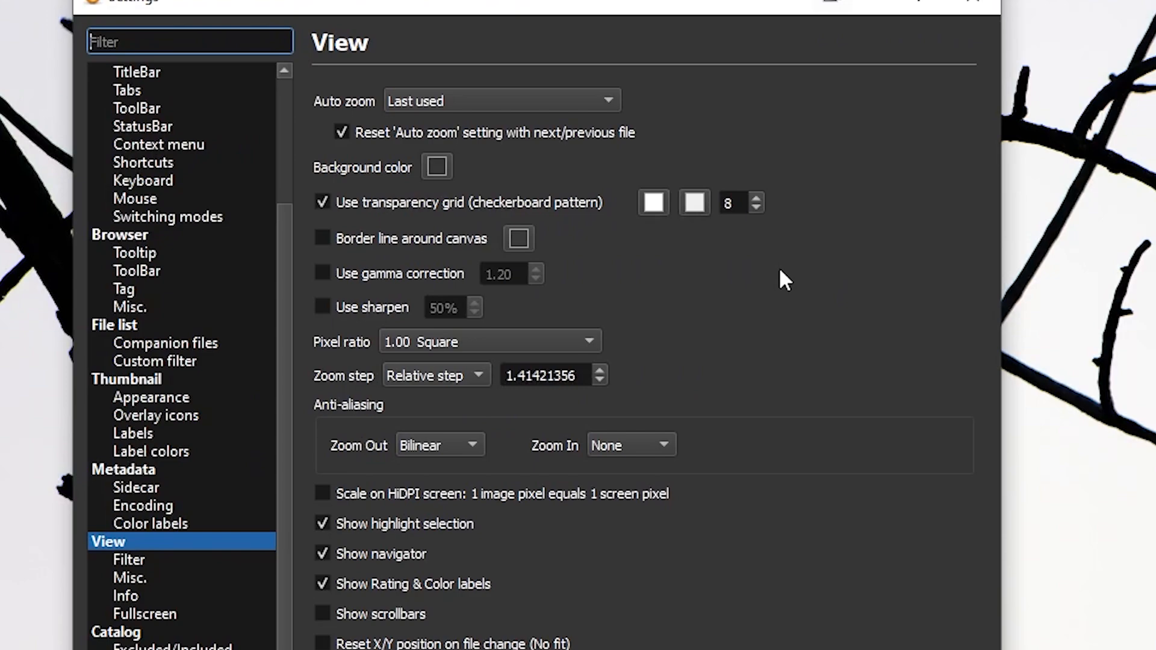
{"action": "left_click", "coordinate": [150, 471]}
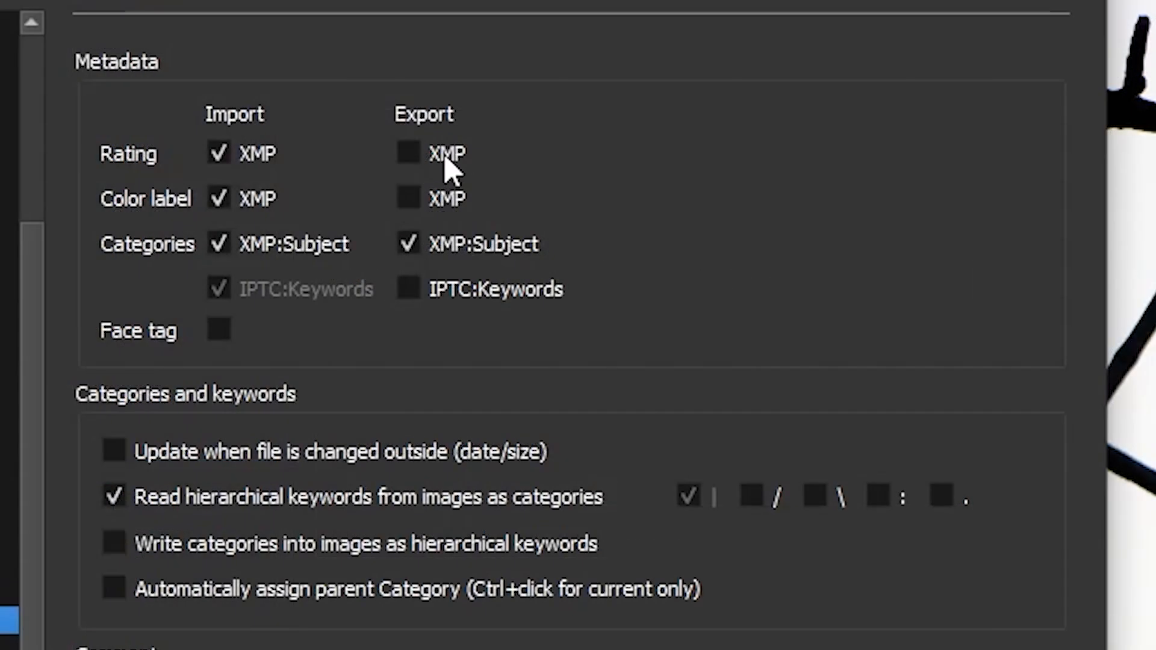
{"action": "left_click", "coordinate": [410, 158]}
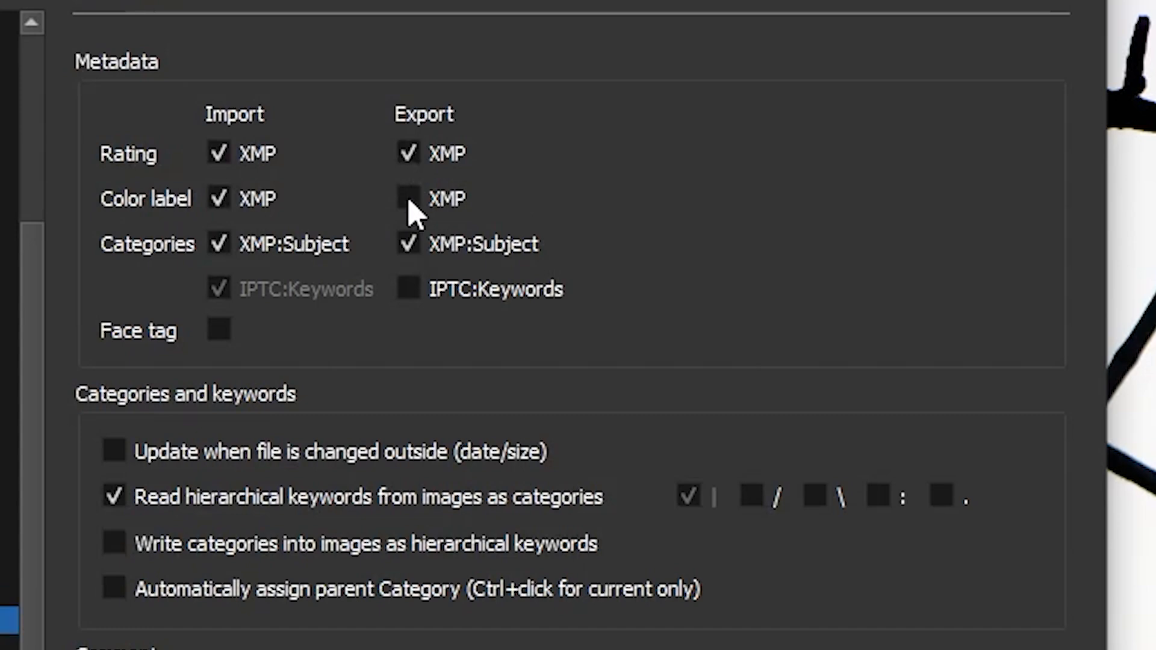
{"action": "left_click", "coordinate": [409, 207]}
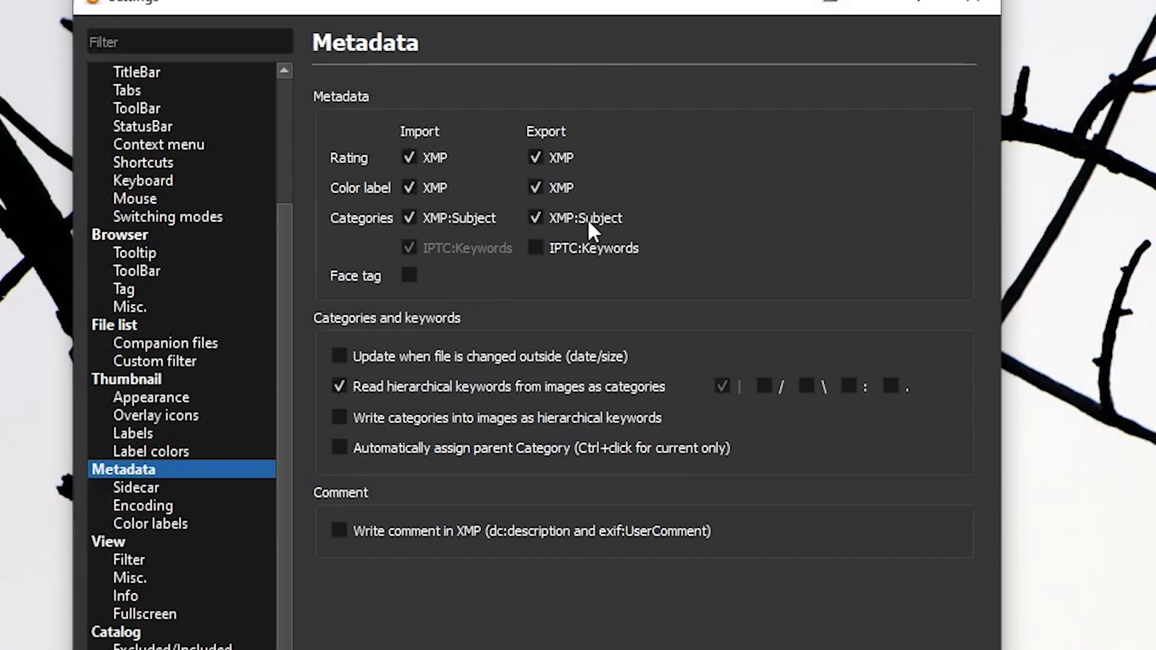
- Enable creating or updating XMP sidecar files in the metadata sidecar settings
{"action": "left_click", "coordinate": [150, 489]}
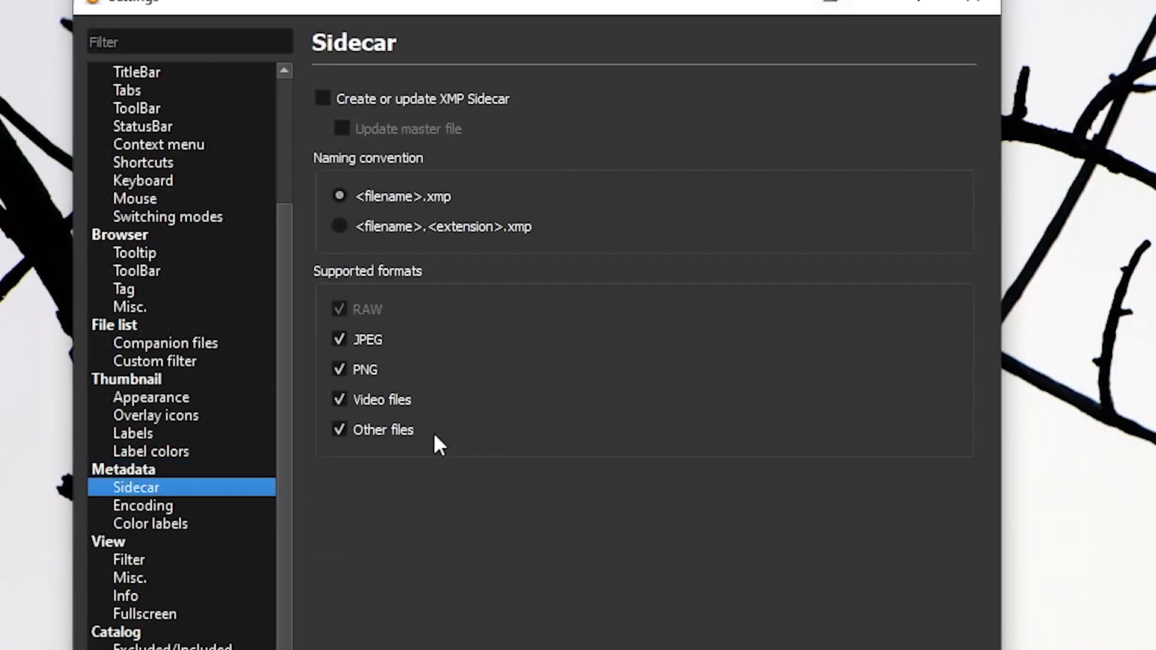
{"action": "left_click", "coordinate": [421, 102]}
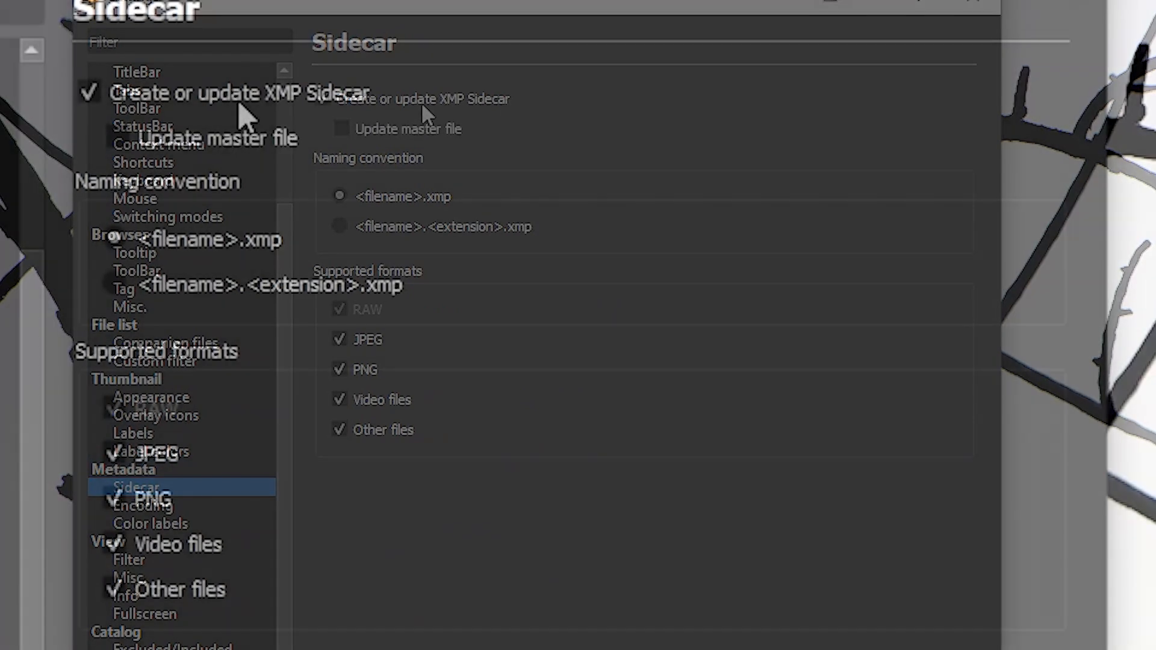
{"action": "left_click", "coordinate": [431, 127]}
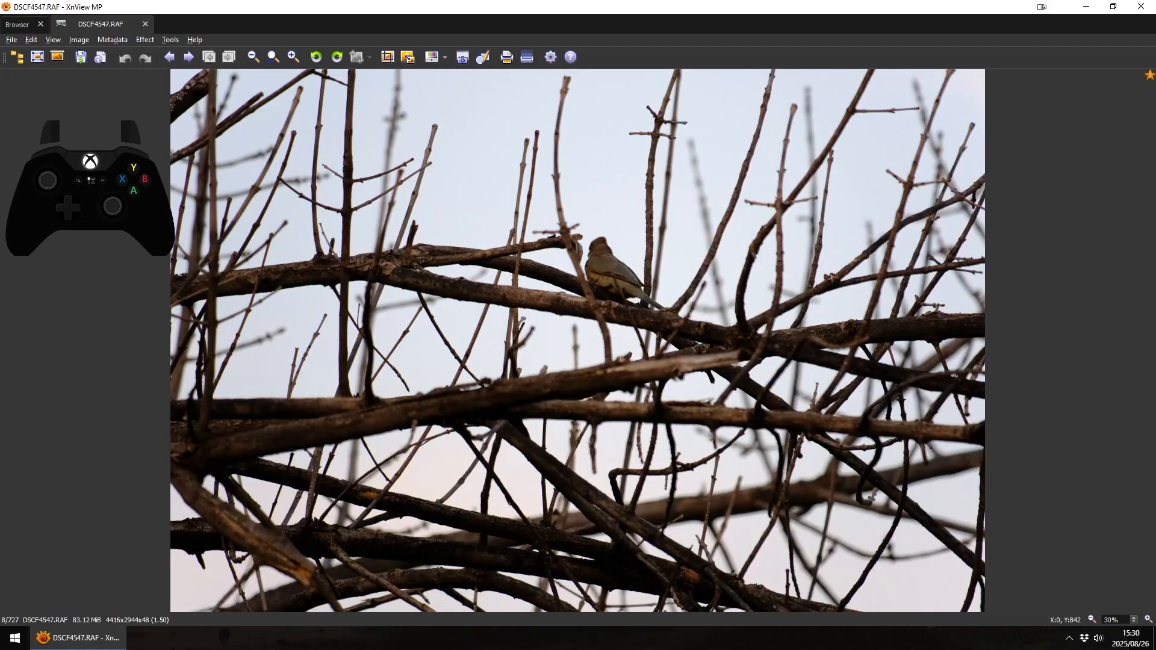
- Advance through the photos to DSCF4553.RAF and delete it
{"action": "key", "text": "Right"}
{"action": "key", "text": "Right"}
{"action": "key", "text": "Right"}
{"action": "key", "text": "Right"}
{"action": "key", "text": "Right"}
{"action": "key", "text": "Right"}
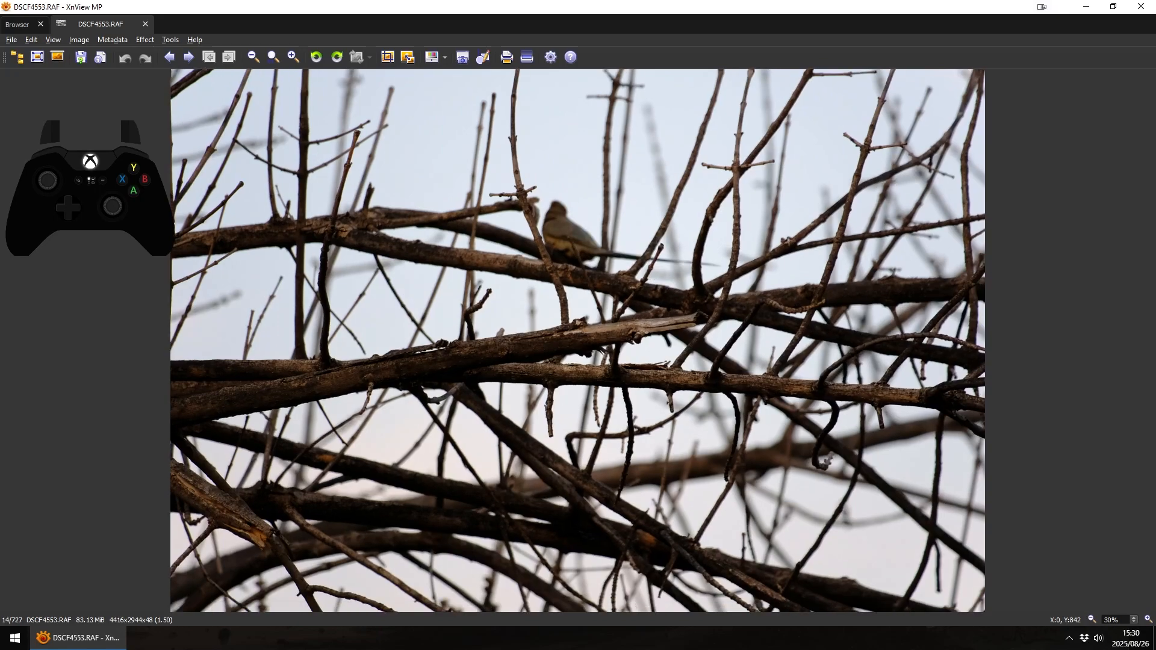
{"action": "key", "text": "Delete"}
{"action": "key", "text": "Return"}
{"action": "key", "text": "Delete"}
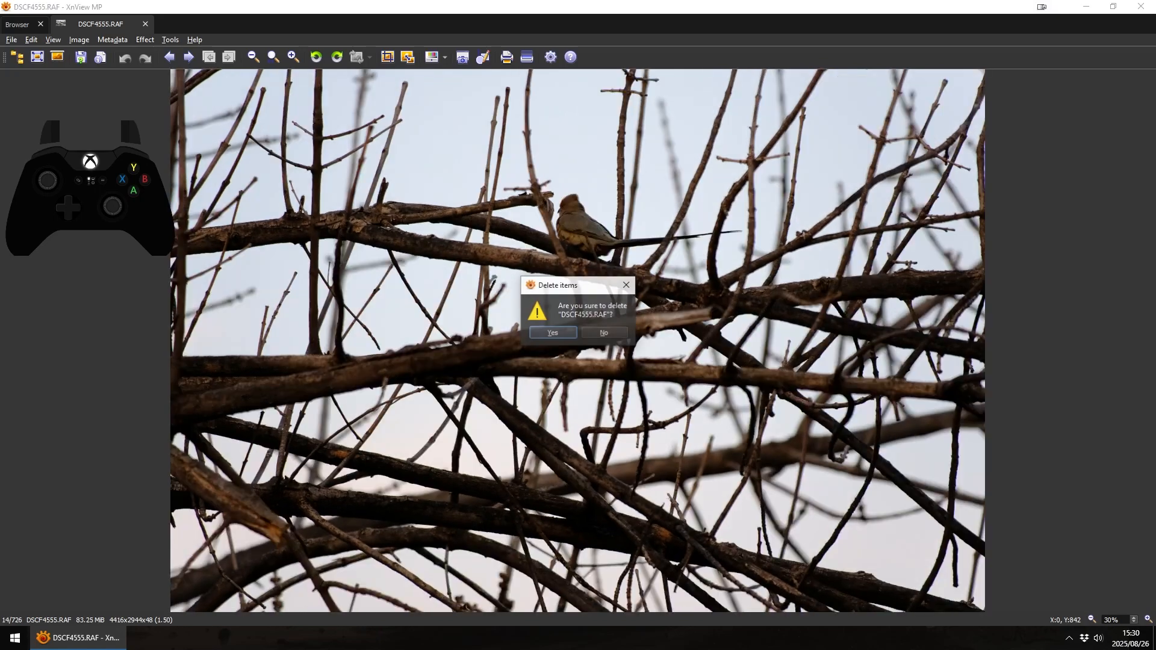
{"action": "key", "text": "Right"}
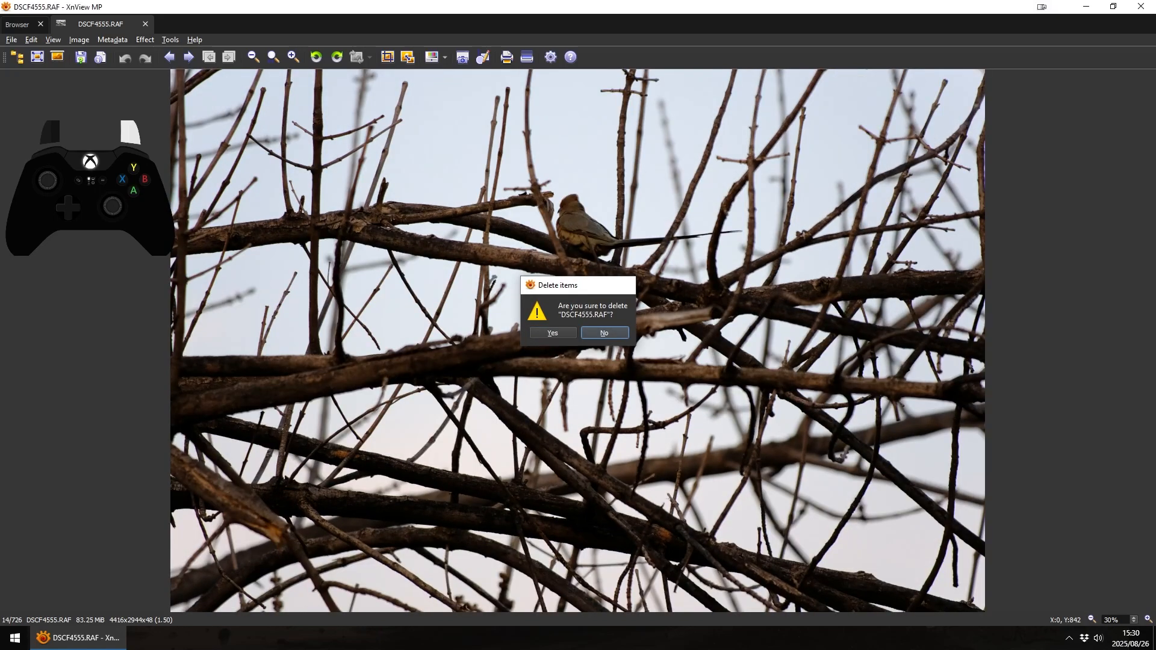
{"action": "key", "text": "Return"}
- Review the photos up to DSCF4566.RAF, then go back and delete DSCF4564.RAF and the photo after it
{"action": "key", "text": "Right"}
{"action": "key", "text": "Right"}
{"action": "key", "text": "Right"}
{"action": "key", "text": "Right"}
{"action": "key", "text": "Right"}
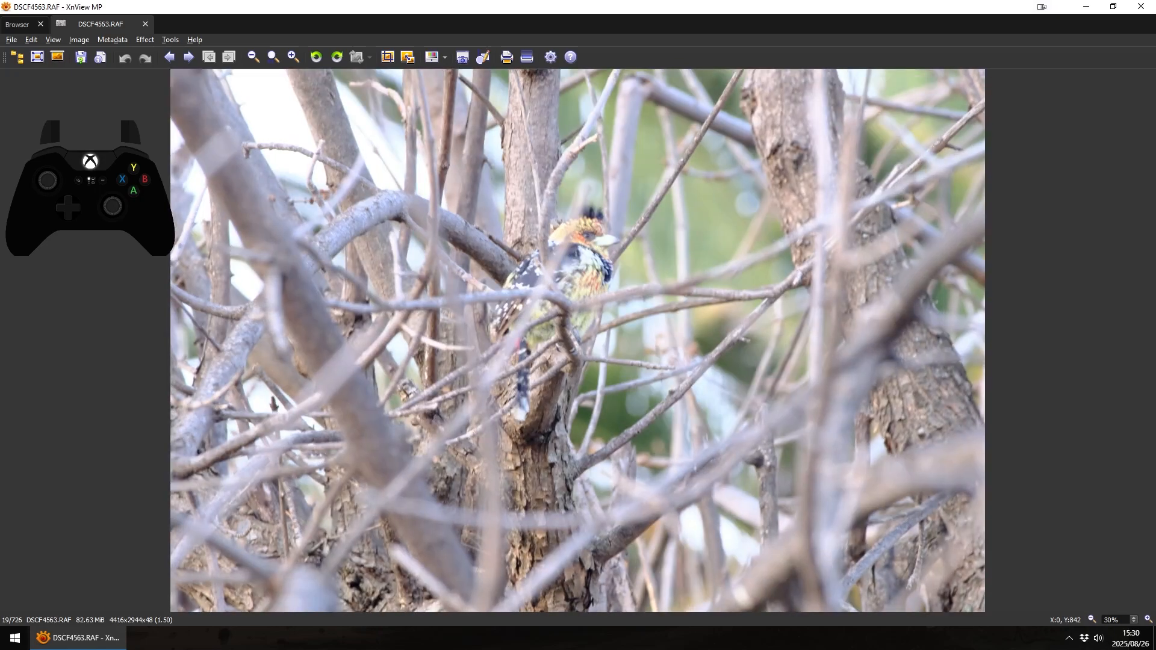
{"action": "key", "text": "Right"}
{"action": "key", "text": "Right"}
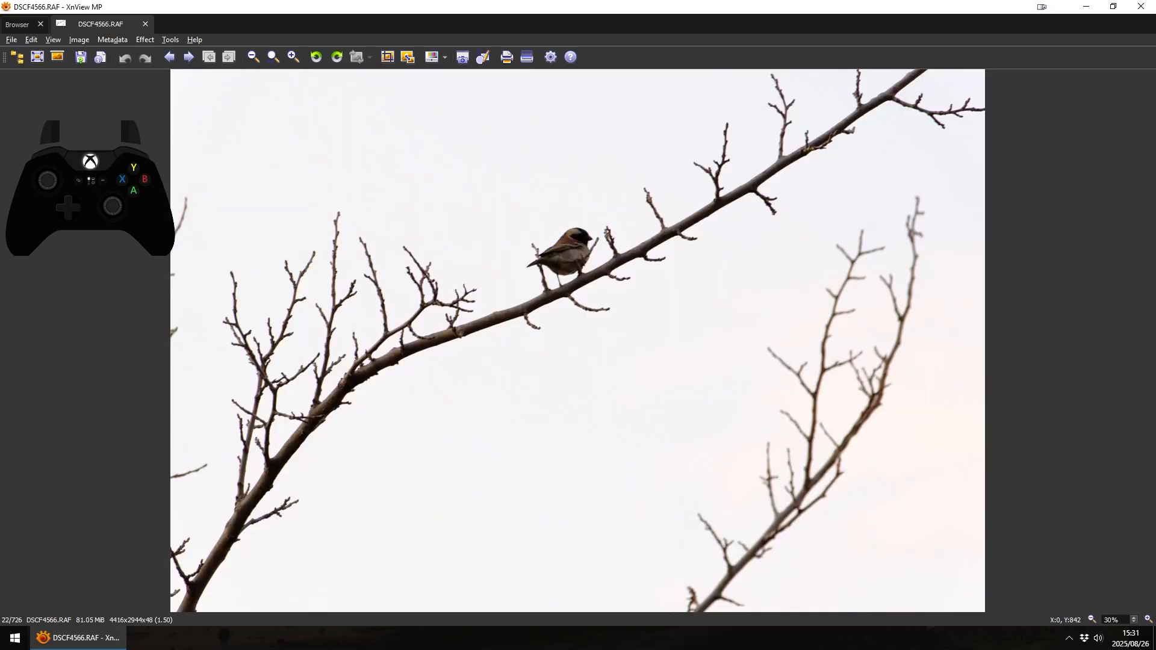
{"action": "key", "text": "Left"}
{"action": "key", "text": "Left"}
{"action": "key", "text": "Delete"}
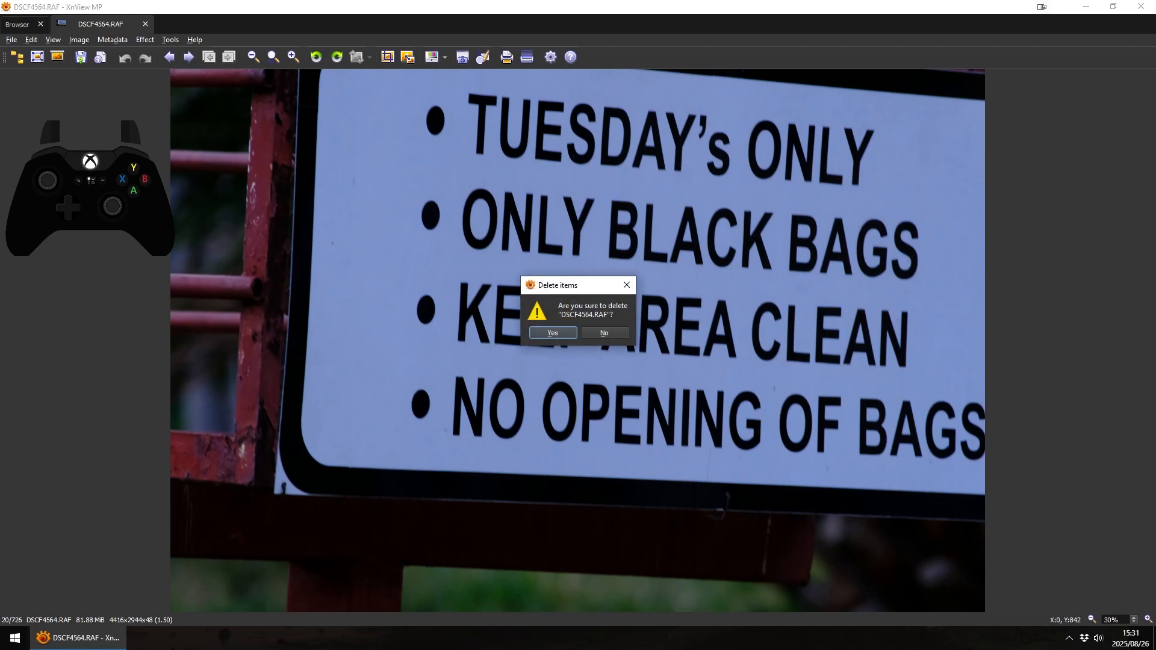
{"action": "key", "text": "Return"}
{"action": "key", "text": "Delete"}
{"action": "key", "text": "Return"}
- Review the following bird photos up to DSCF4573.RAF and delete it together with the next two photos
{"action": "key", "text": "Right"}
{"action": "key", "text": "Right"}
{"action": "key", "text": "Right"}
{"action": "key", "text": "Right"}
{"action": "key", "text": "Right"}
{"action": "key", "text": "Right"}
{"action": "key", "text": "Left"}
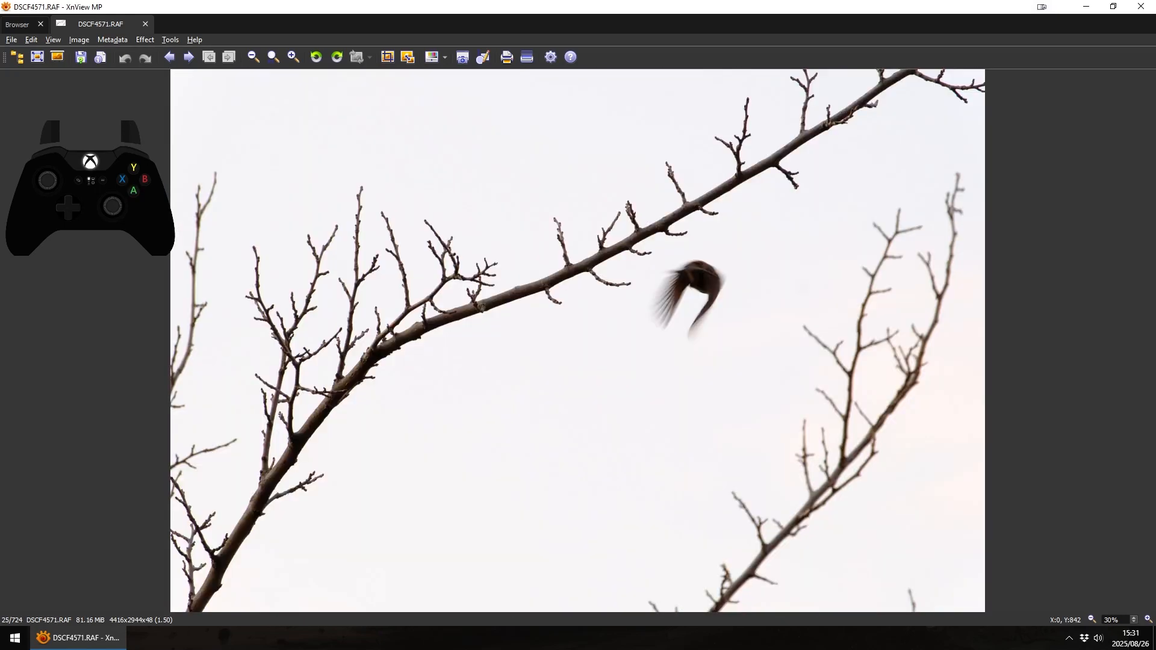
{"action": "key", "text": "Right"}
{"action": "key", "text": "Right"}
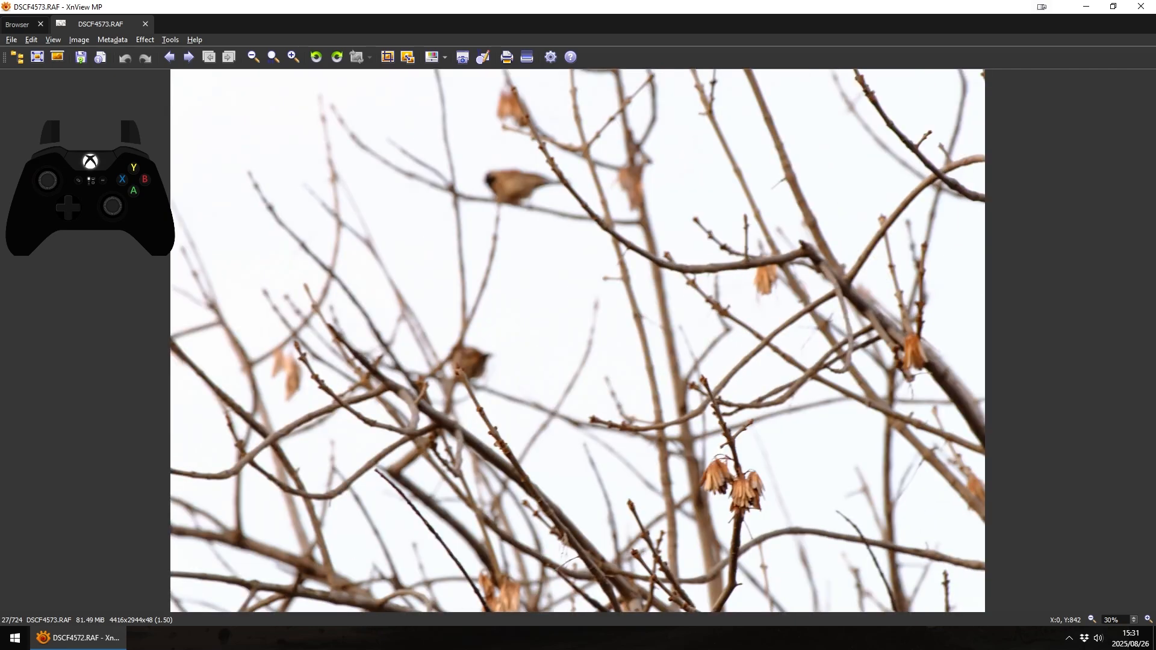
{"action": "key", "text": "Delete"}
{"action": "key", "text": "Return"}
{"action": "key", "text": "Delete"}
{"action": "key", "text": "Return"}
{"action": "key", "text": "Delete"}
{"action": "key", "text": "Return"}
- Advance to DSCF4582.RAF, keep it instead of deleting it, and mark it with a purple star rating
{"action": "key", "text": "Right"}
{"action": "key", "text": "Right"}
{"action": "key", "text": "Right"}
{"action": "key", "text": "Right"}
{"action": "key", "text": "Right"}
{"action": "key", "text": "Right"}
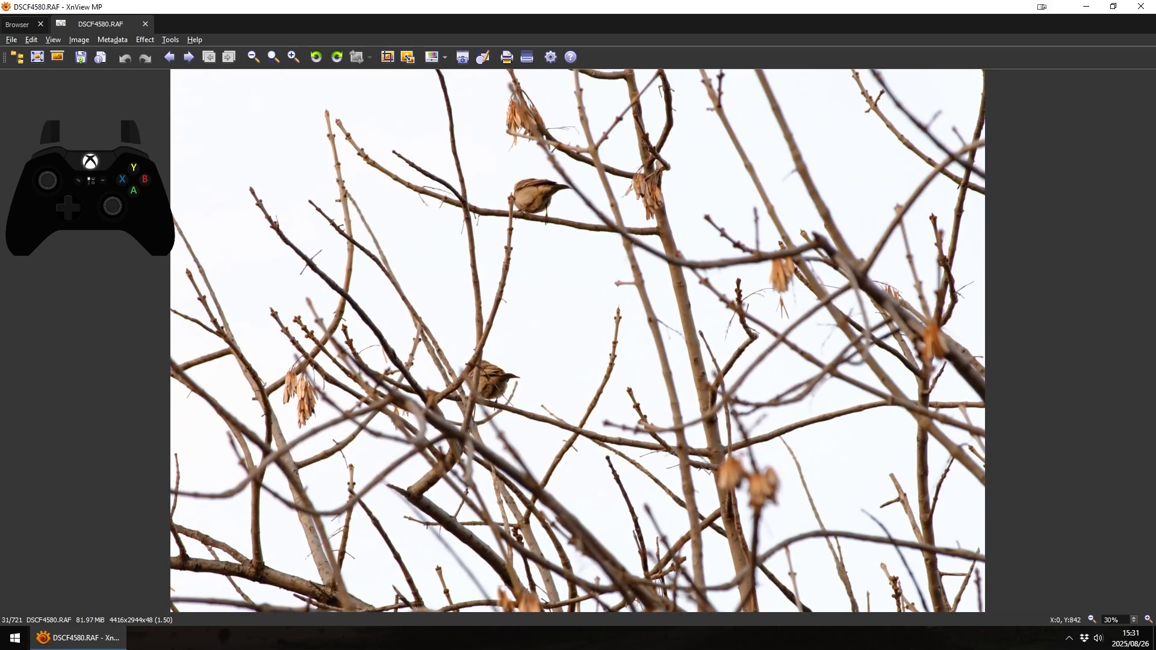
{"action": "key", "text": "Delete"}
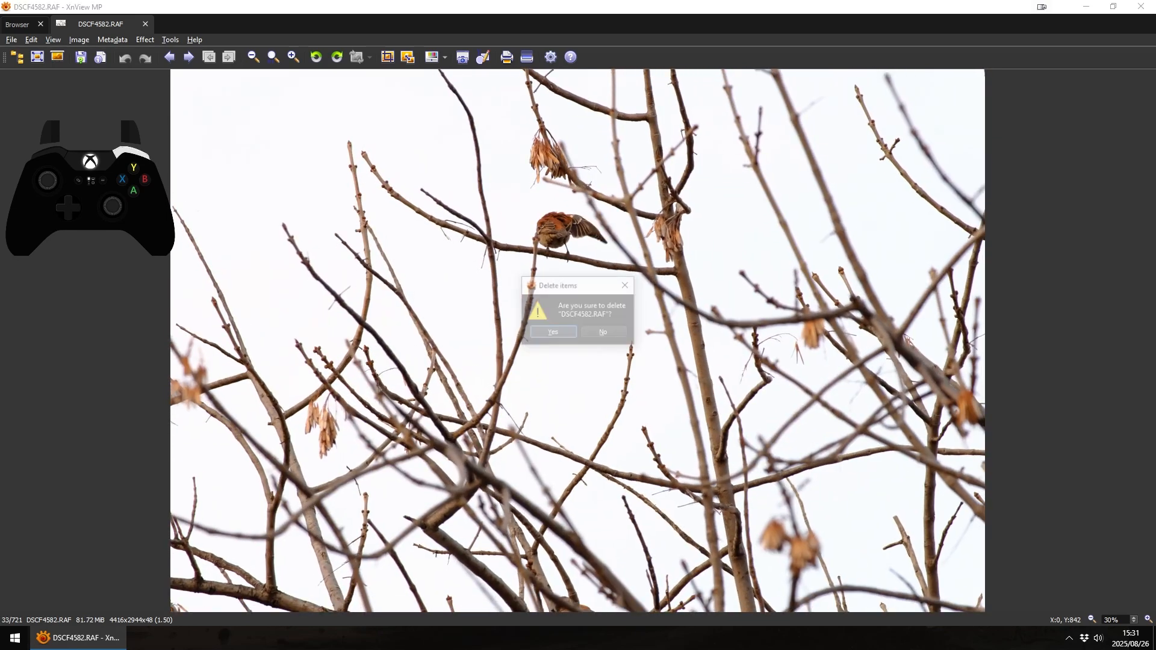
{"action": "key", "text": "Escape"}
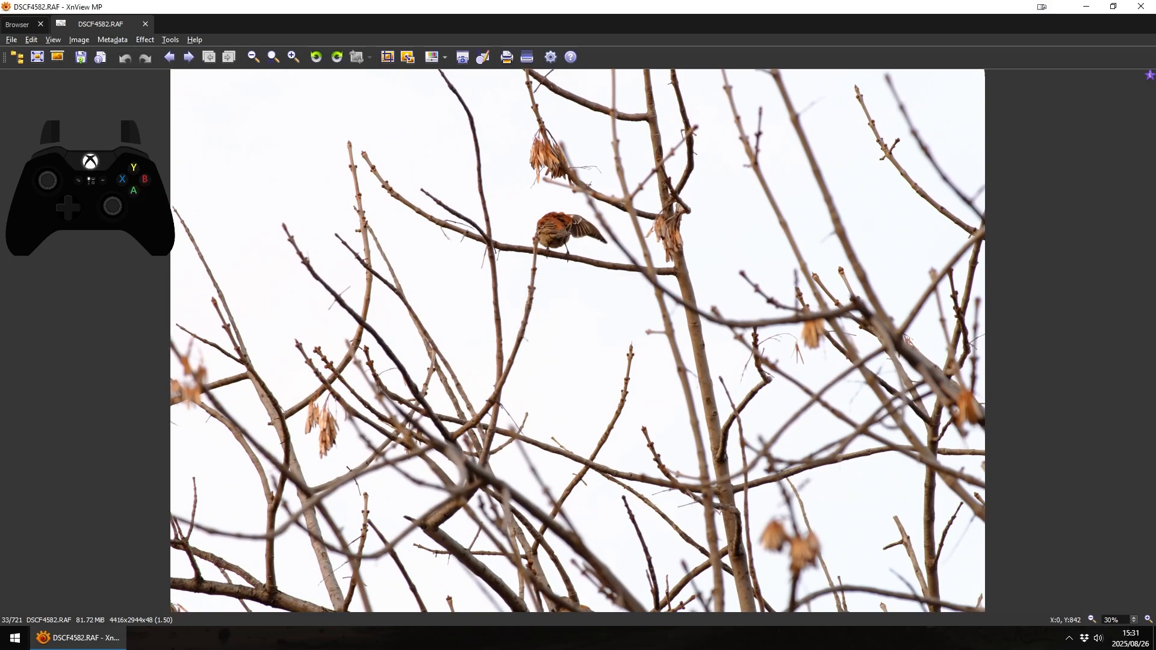
- Advance past DSCF4583.RAF to DSCF4586.RAF and mark it with a blue star rating
{"action": "key", "text": "Right"}
{"action": "key", "text": "Right"}
{"action": "key", "text": "Right"}
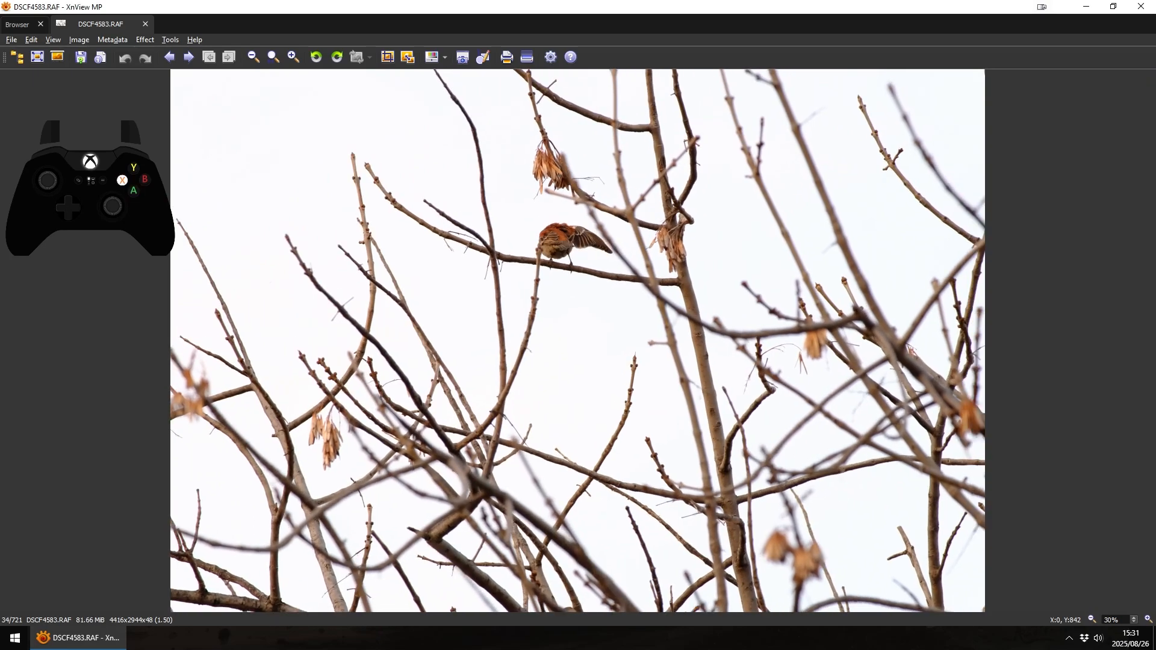
{"action": "key", "text": "Right"}
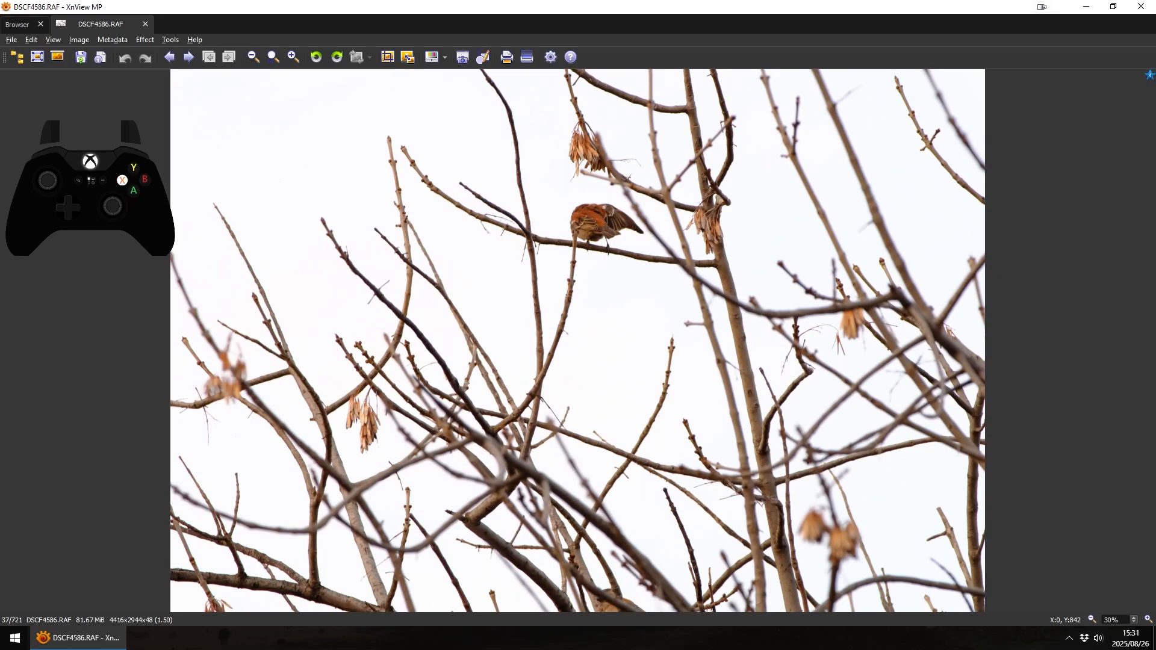
- Advance to DSCF4665.RAF, mark it with a purple star rating and zoom in on the bird at 71%
{"action": "key", "text": "Right"}
{"action": "key", "text": "Right"}
{"action": "key", "text": "Right"}
{"action": "key", "text": "Right"}
{"action": "key", "text": "Right"}
{"action": "key", "text": "Right"}
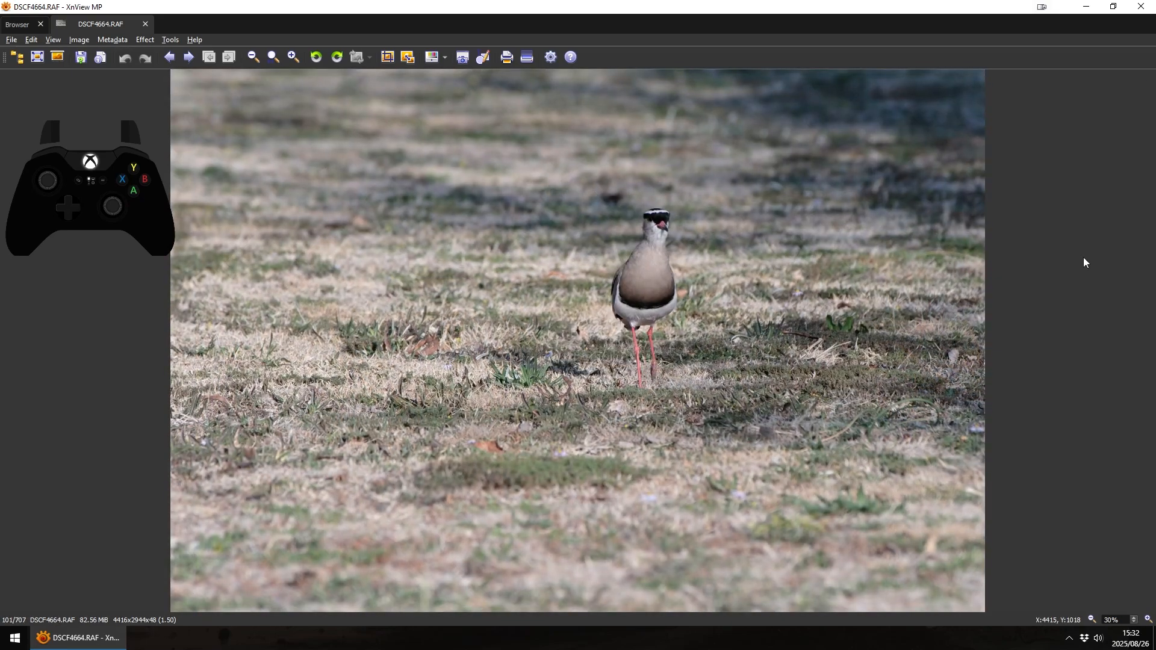
{"action": "key", "text": "Right"}
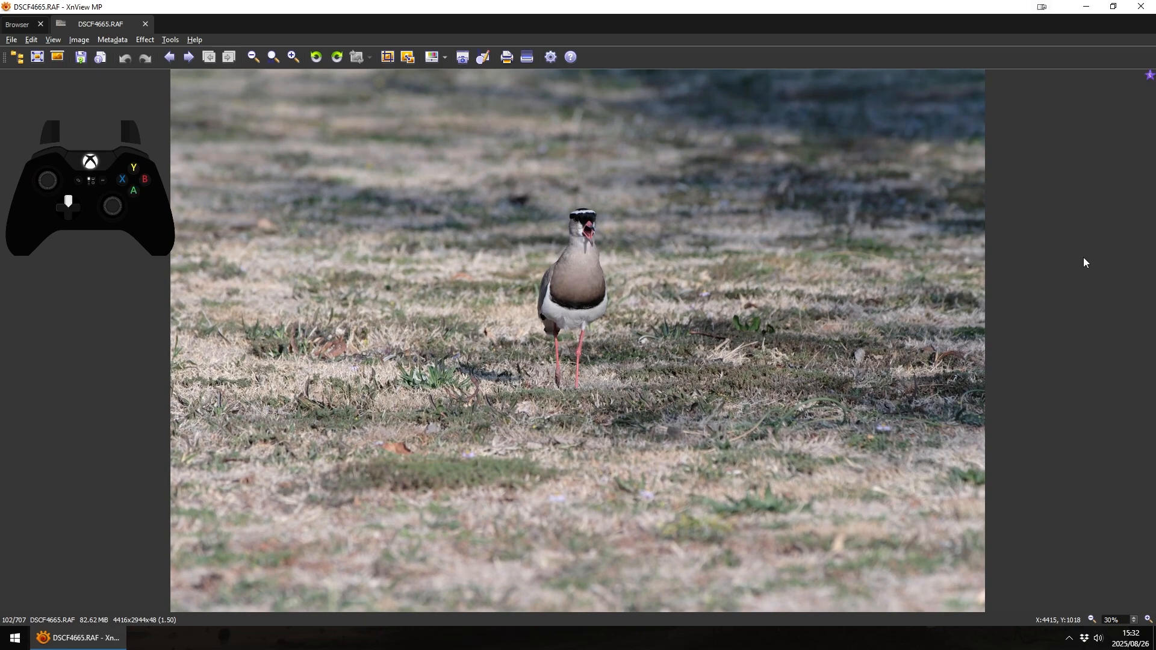
{"action": "key", "text": "KP_Add"}
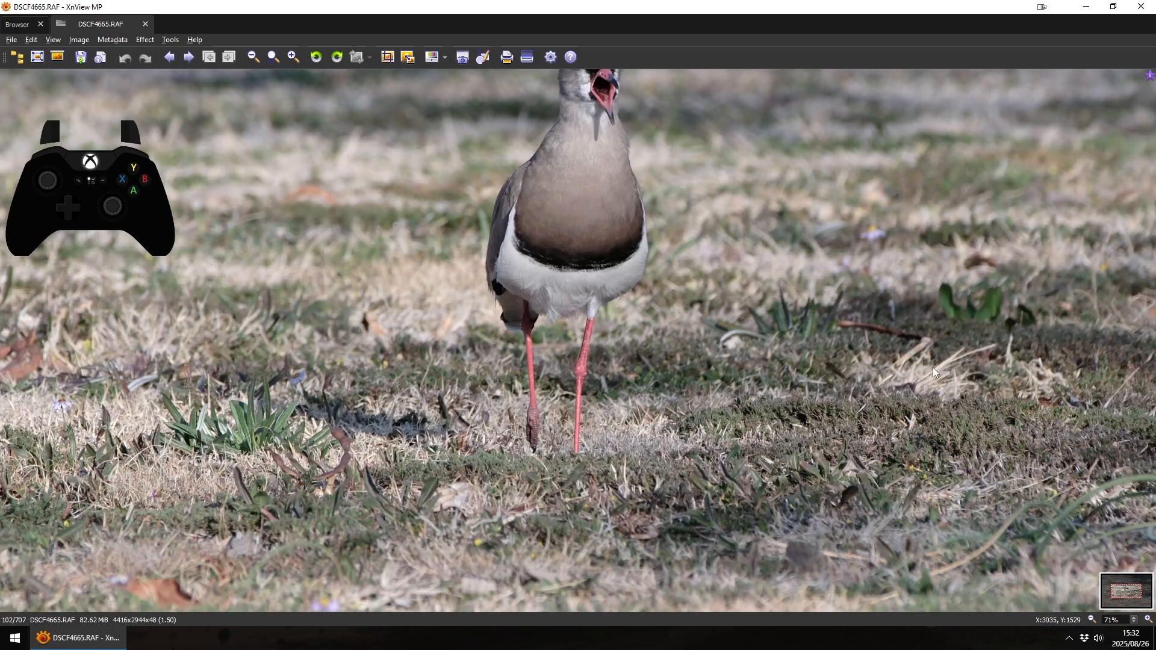
{"action": "key", "text": "Up"}
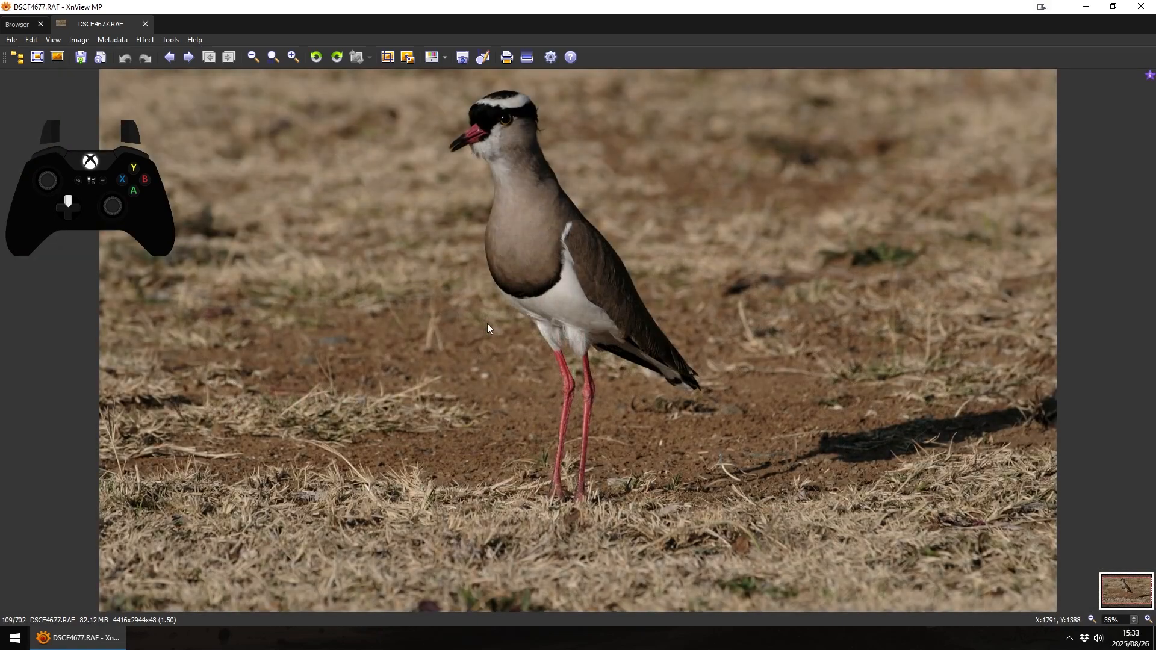
- Zoom DSCF4677.RAF to 100%, examine the bird from its legs up to its head, and fit the photo to the window again
{"action": "key", "text": "KP_Add"}
{"action": "key", "text": "Up"}
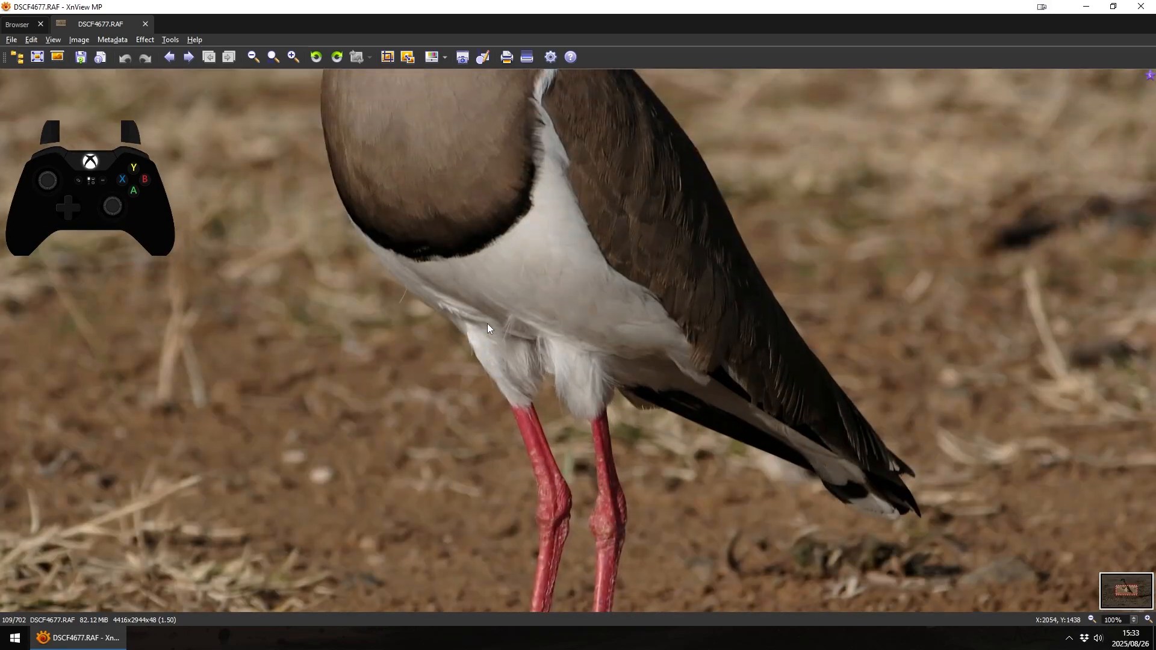
{"action": "key", "text": "Up"}
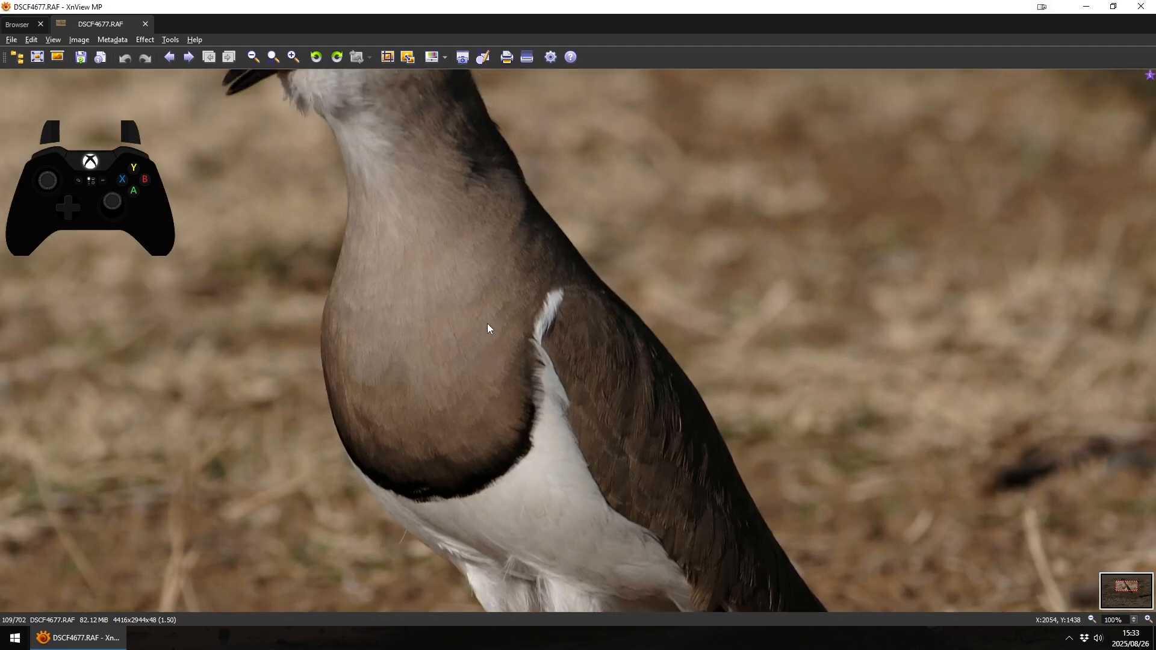
{"action": "key", "text": "Up"}
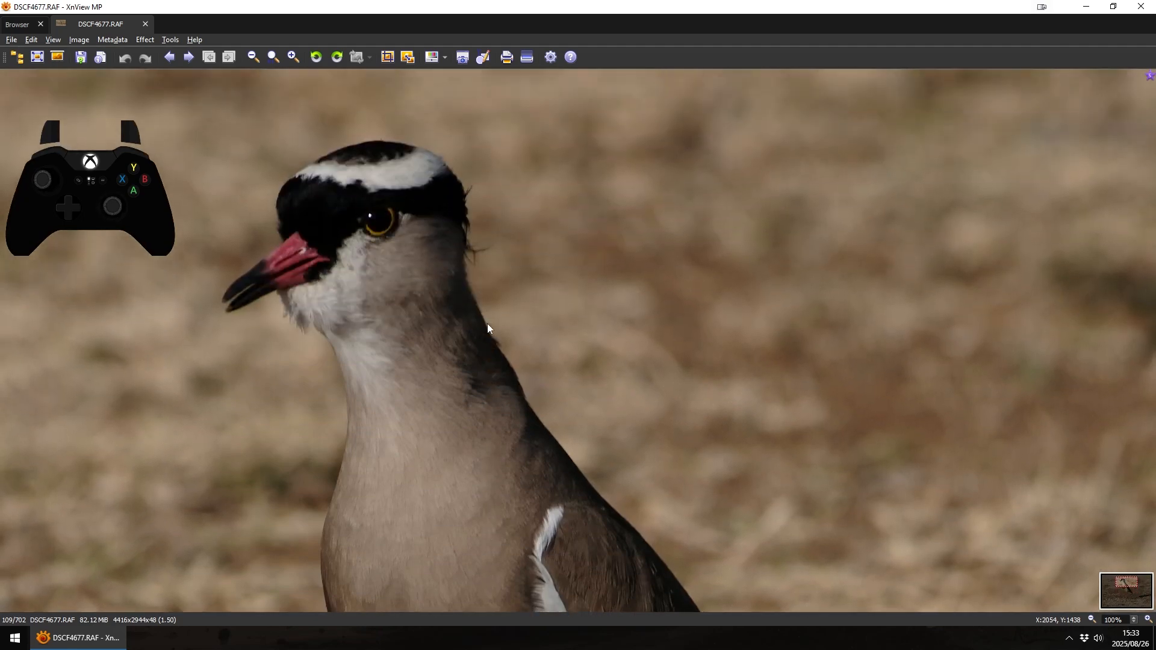
{"action": "key", "text": "KP_Multiply"}
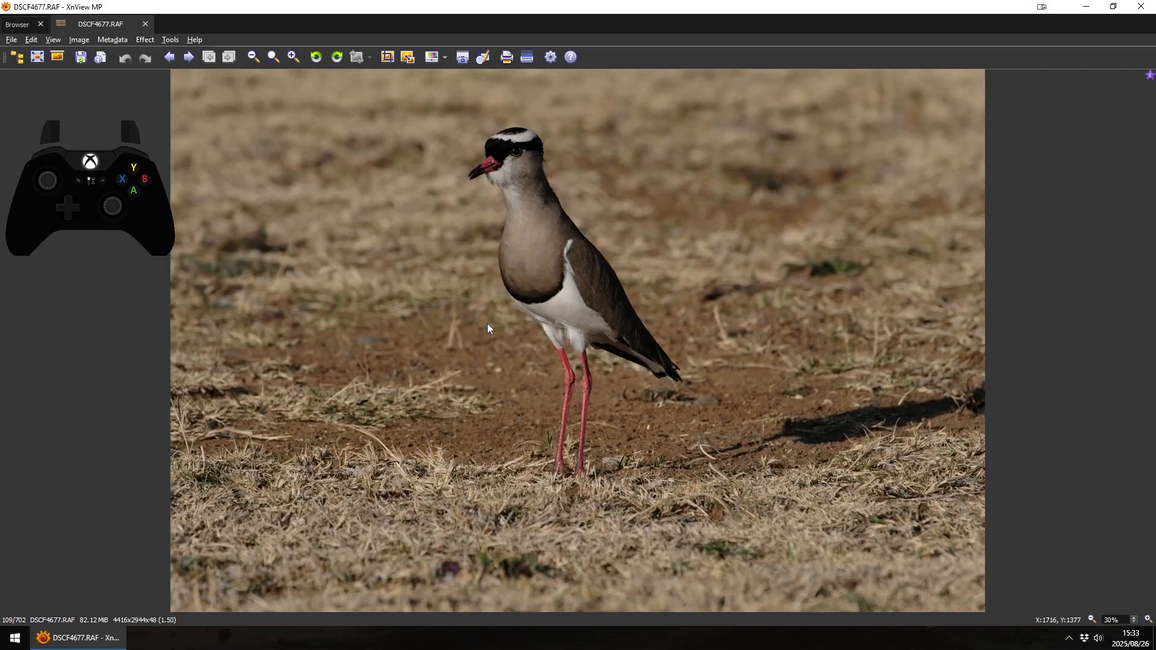
- Browse the photos of the bird standing on the ground from DSCF4677.RAF past DSCF4682.RAF, stepping back once to compare neighbouring shots
{"action": "key", "text": "Right"}
{"action": "key", "text": "Right"}
{"action": "key", "text": "Right"}
{"action": "key", "text": "Right"}
{"action": "key", "text": "Right"}
{"action": "key", "text": "Right"}
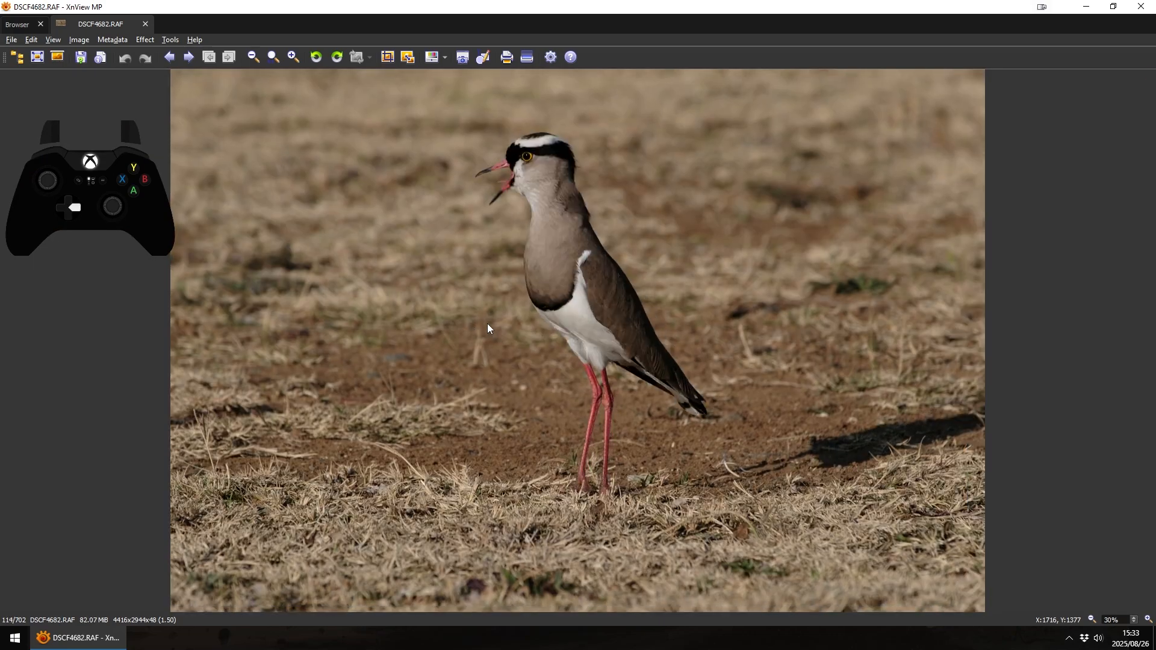
{"action": "key", "text": "Left"}
{"action": "key", "text": "Right"}
{"action": "key", "text": "Right"}
{"action": "key", "text": "Right"}
{"action": "key", "text": "Right"}
{"action": "key", "text": "Right"}
{"action": "key", "text": "Right"}
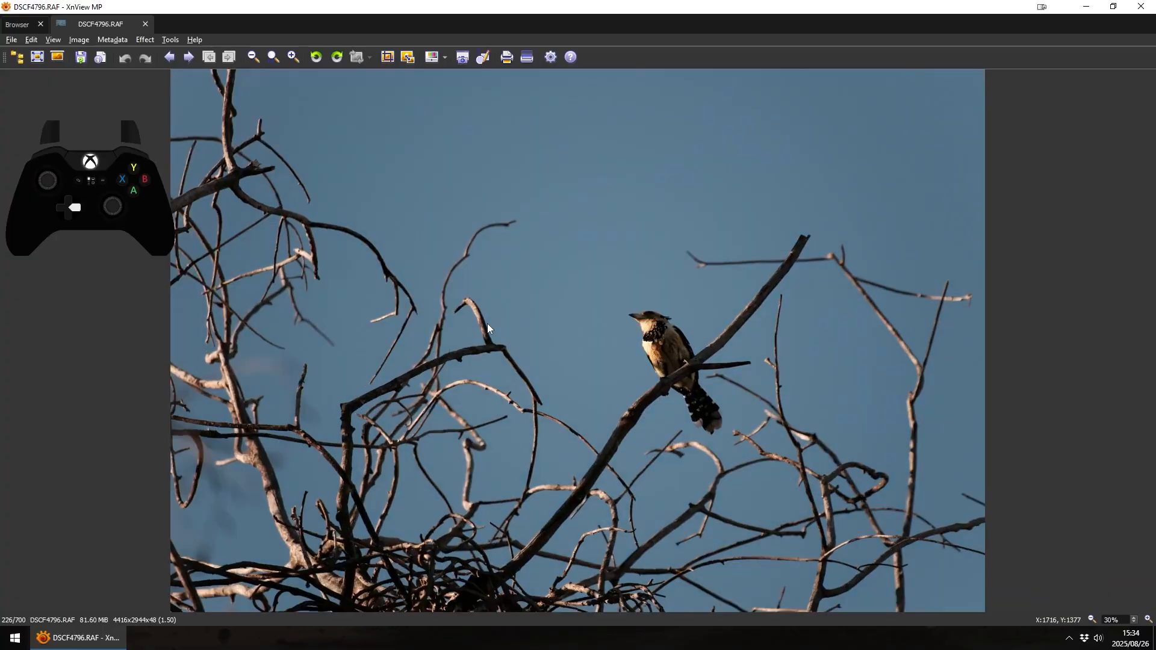
- Review the photos of the bird perched on bare branches from DSCF4796.RAF through DSCF4812.RAF
{"action": "key", "text": "Right"}
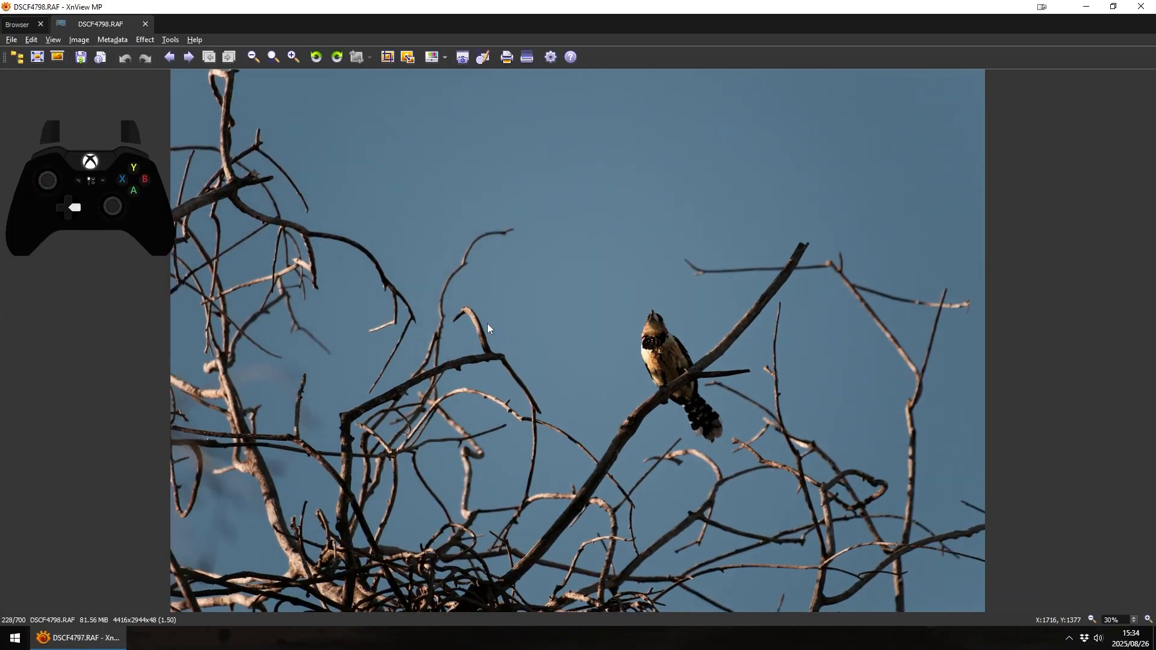
{"action": "key", "text": "Right"}
{"action": "key", "text": "Right"}
{"action": "key", "text": "Right"}
{"action": "key", "text": "Right"}
{"action": "key", "text": "Right"}
{"action": "key", "text": "Right"}
{"action": "key", "text": "Right"}
{"action": "key", "text": "Right"}
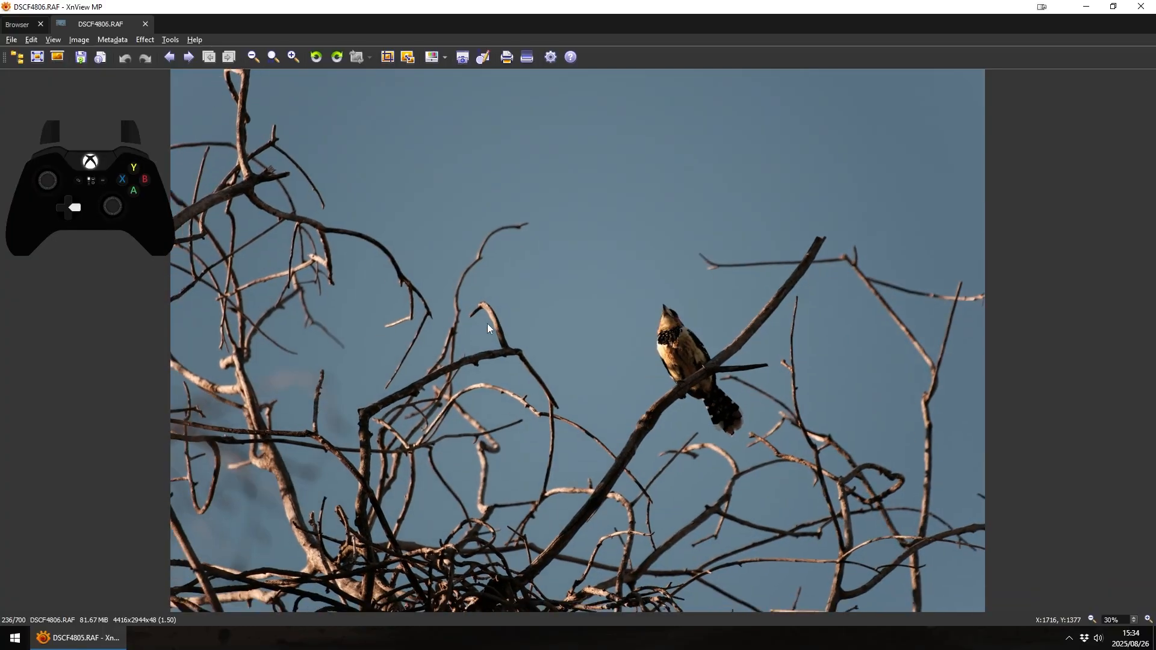
{"action": "key", "text": "Right"}
{"action": "key", "text": "Right"}
{"action": "key", "text": "Right"}
{"action": "key", "text": "Right"}
{"action": "key", "text": "Right"}
{"action": "key", "text": "Right"}
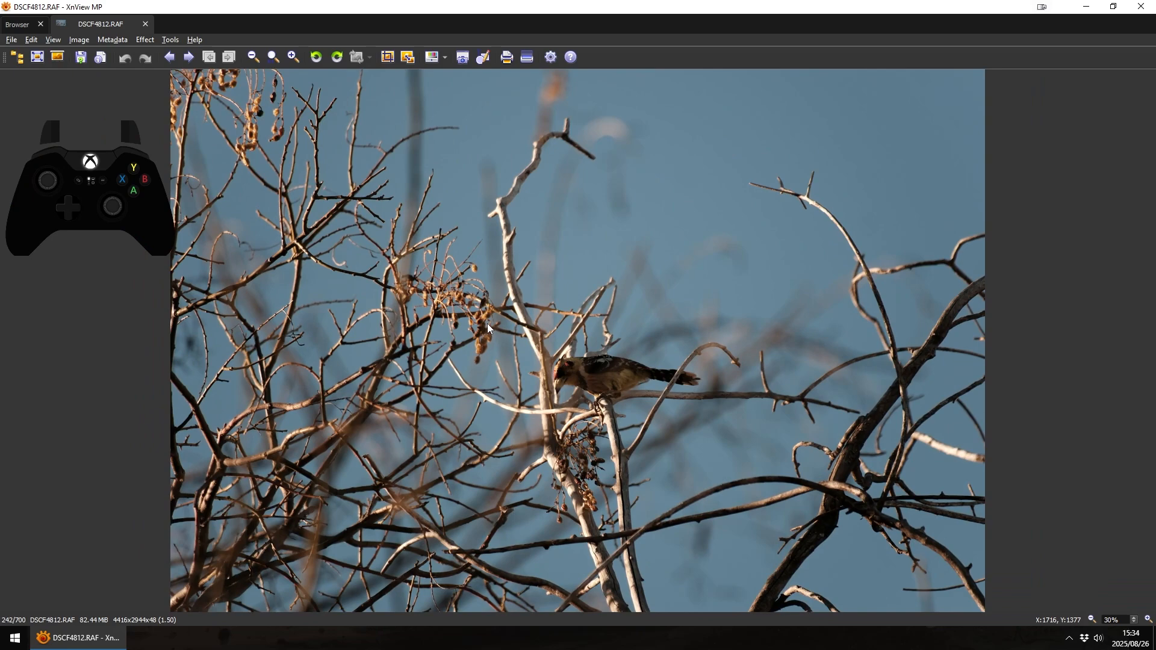
- Advance through the following shots, return to DSCF4816.RAF and delete it
{"action": "key", "text": "Right"}
{"action": "key", "text": "Right"}
{"action": "key", "text": "Right"}
{"action": "key", "text": "Right"}
{"action": "key", "text": "Right"}
{"action": "key", "text": "Left"}
{"action": "key", "text": "Delete"}
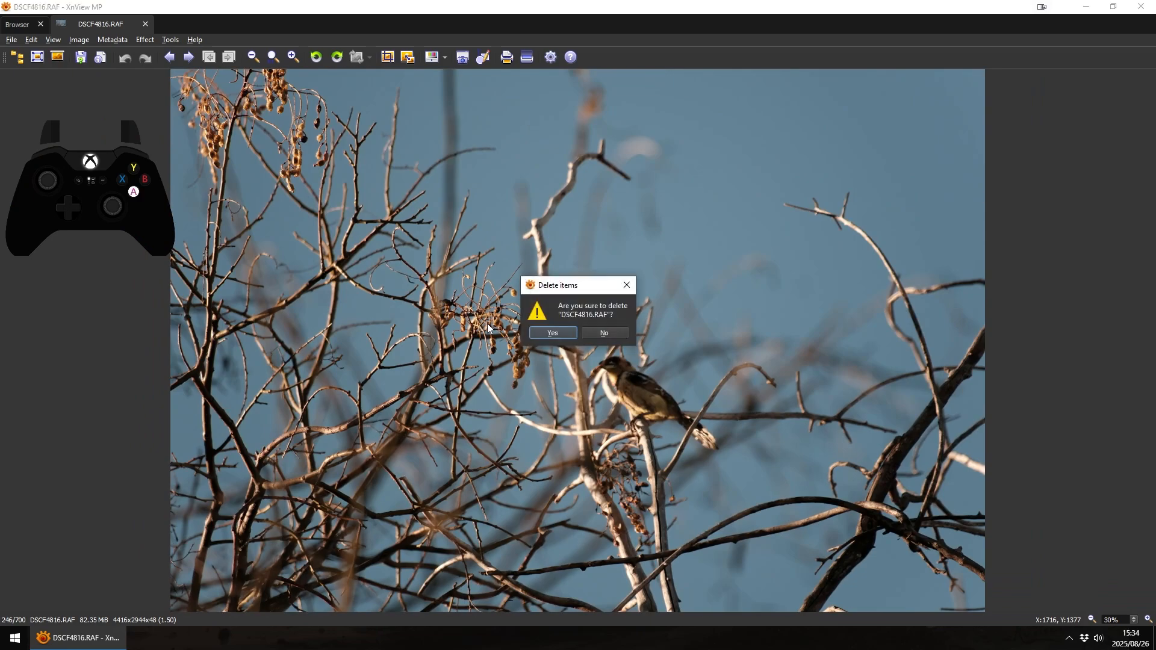
{"action": "key", "text": "Return"}
- Review the photos through DSCF4820.RAF to DSCF4828.RAF, checking the bird's pose behind the branches
{"action": "key", "text": "Right"}
{"action": "key", "text": "Right"}
{"action": "key", "text": "Right"}
{"action": "key", "text": "Right"}
{"action": "key", "text": "Right"}
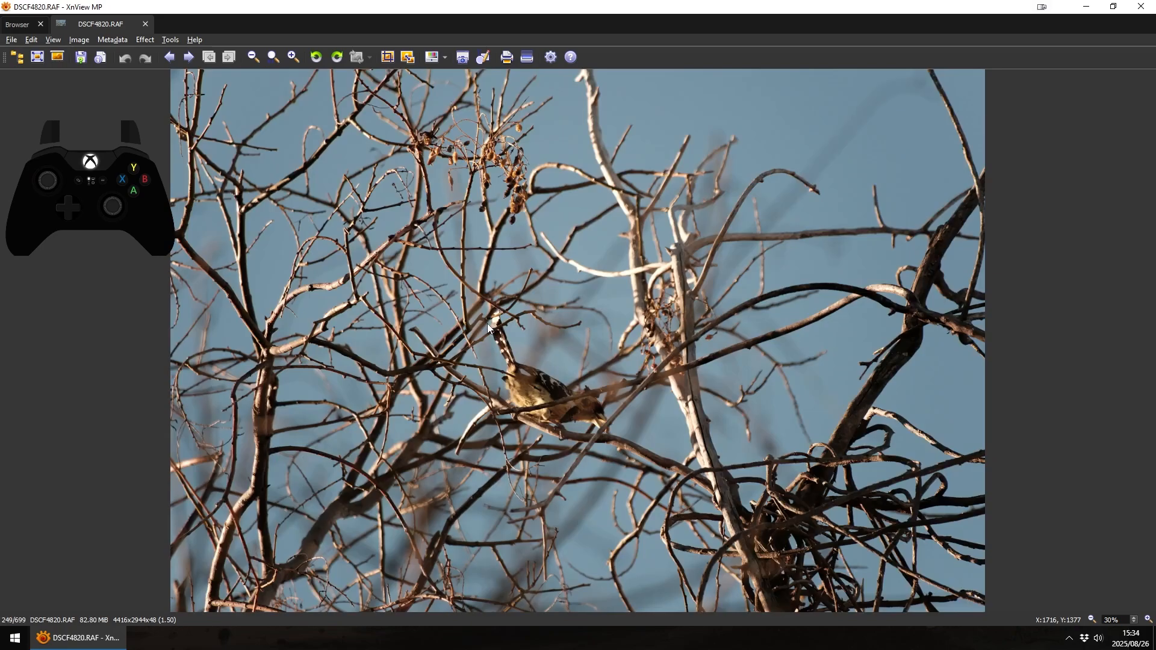
{"action": "key", "text": "Right"}
{"action": "key", "text": "Right"}
{"action": "key", "text": "Right"}
{"action": "key", "text": "Right"}
{"action": "key", "text": "Right"}
{"action": "key", "text": "Right"}
{"action": "key", "text": "Right"}
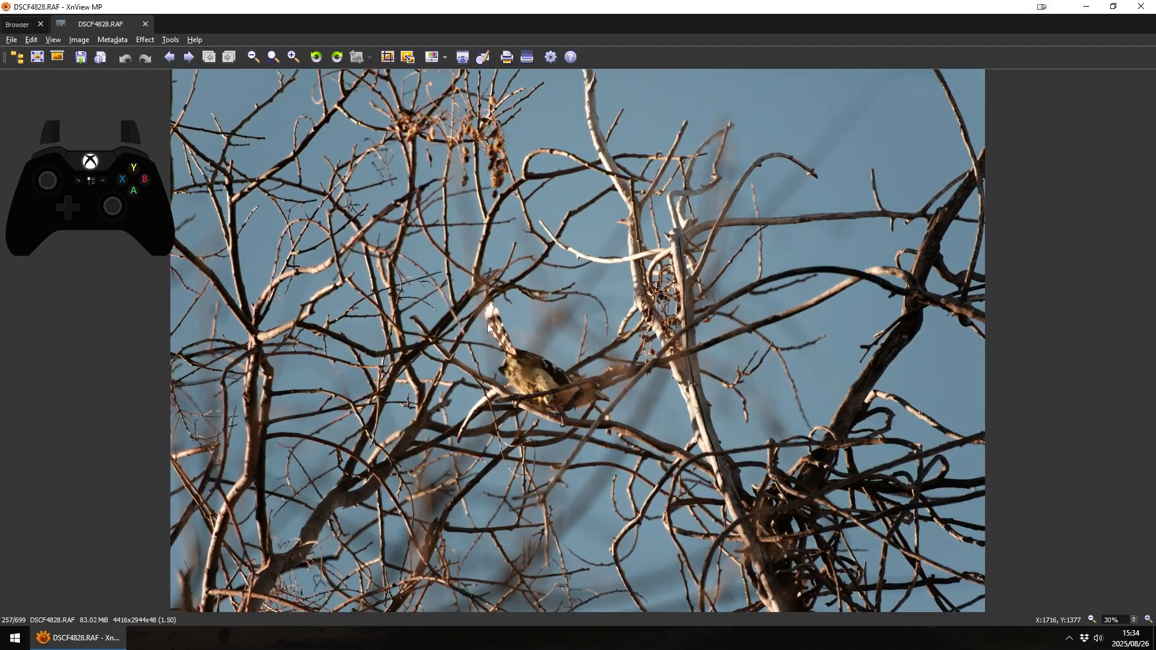
- Advance to DSCF4842.RAF, mark it with a purple star rating and zoom in on the bird at 100%
{"action": "key", "text": "Right"}
{"action": "key", "text": "Right"}
{"action": "key", "text": "Right"}
{"action": "key", "text": "Right"}
{"action": "key", "text": "Right"}
{"action": "key", "text": "Right"}
{"action": "key", "text": "Right"}
{"action": "key", "text": "Right"}
{"action": "key", "text": "Right"}
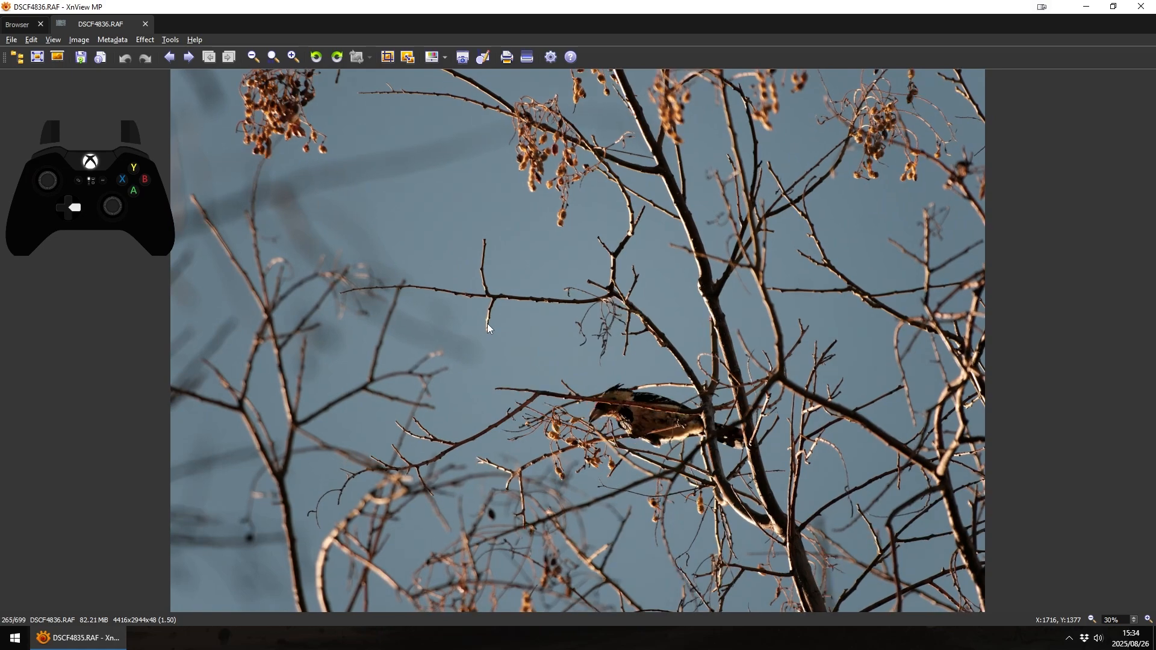
{"action": "key", "text": "Right"}
{"action": "key", "text": "Right"}
{"action": "key", "text": "Right"}
{"action": "key", "text": "Right"}
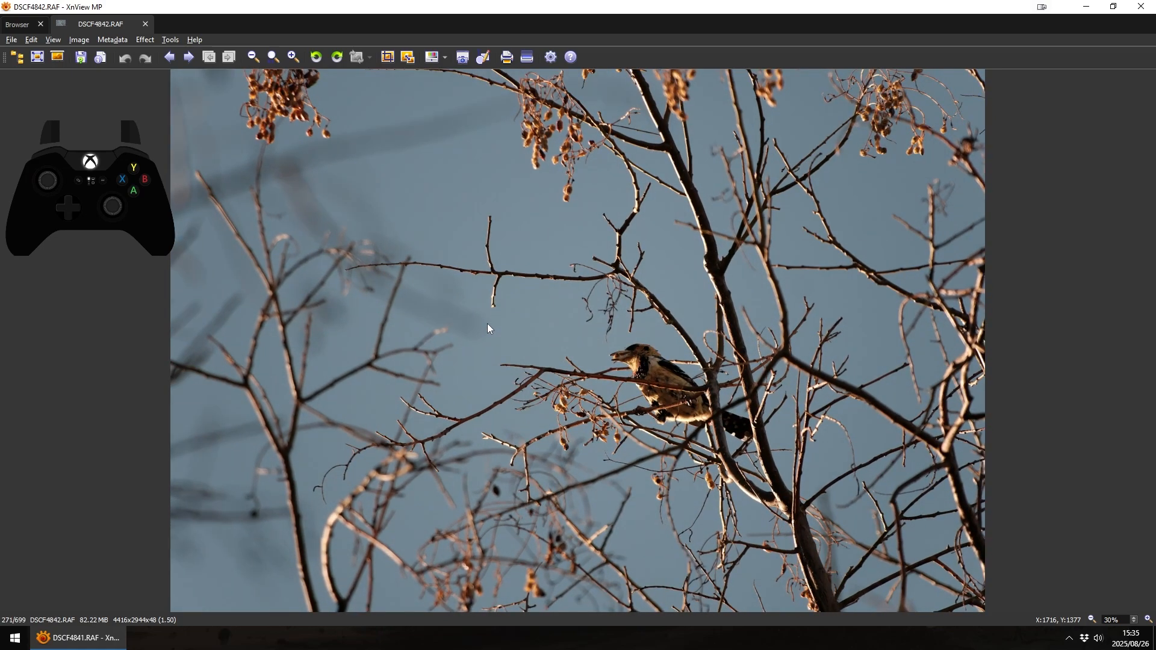
{"action": "key", "text": "slash"}
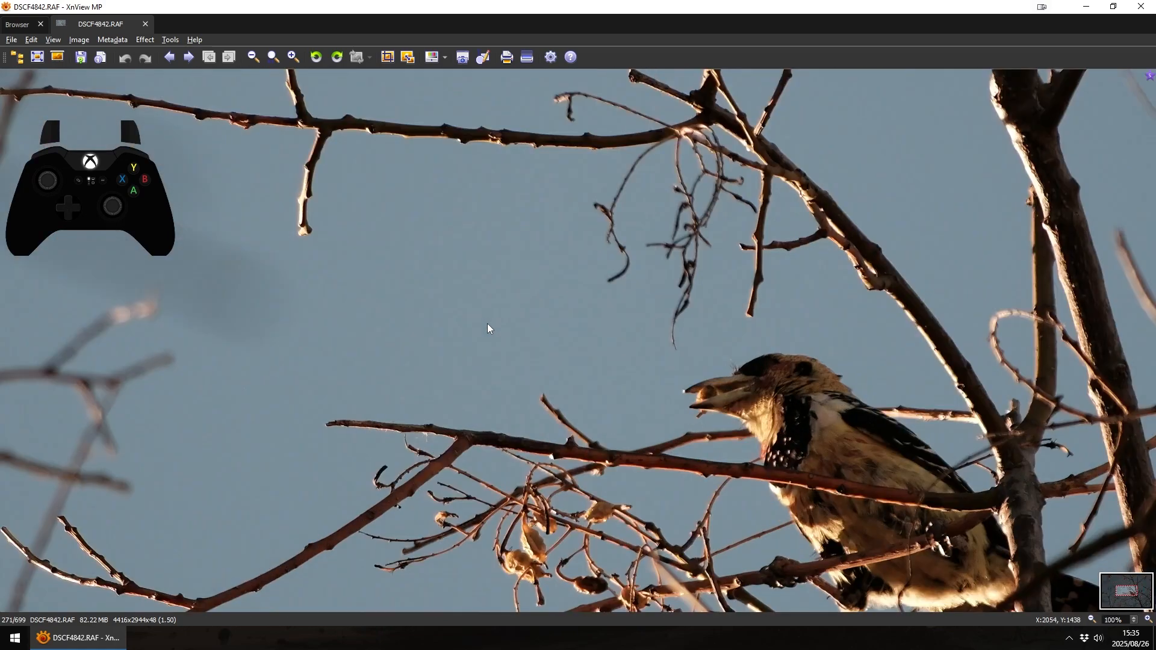
- Advance past DSCF4845.RAF to the flying bird in DSCF4864.RAF and mark it with a green star rating
{"action": "key", "text": "Right"}
{"action": "key", "text": "Right"}
{"action": "key", "text": "Right"}
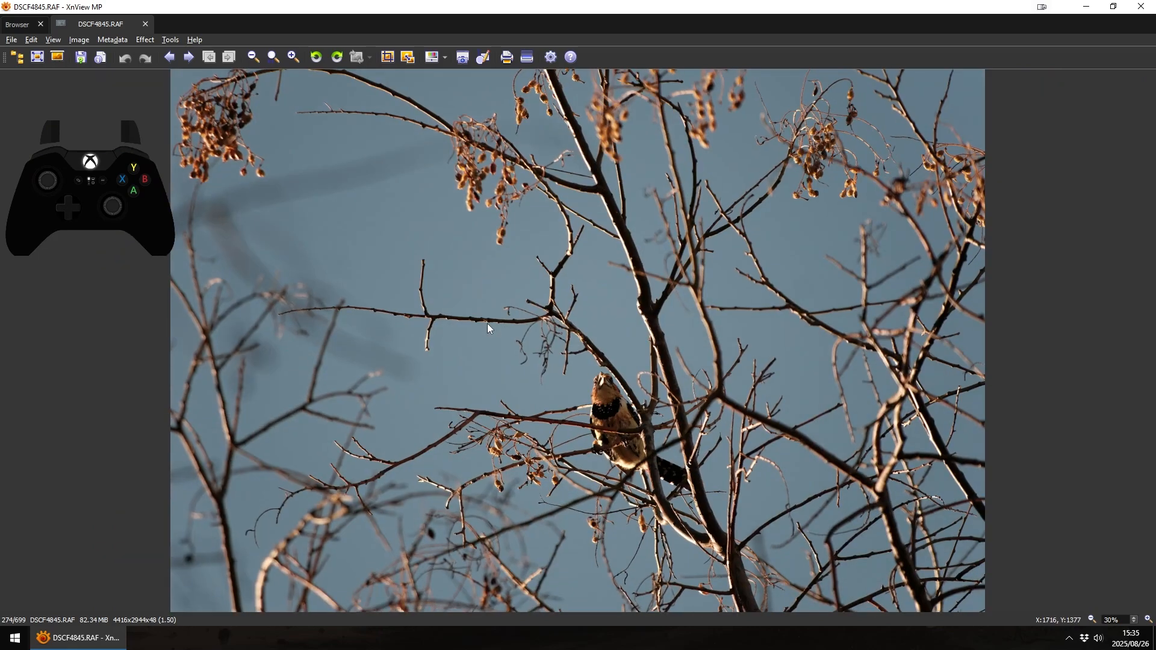
{"action": "key", "text": "Right"}
{"action": "key", "text": "Right"}
{"action": "key", "text": "Right"}
{"action": "key", "text": "Right"}
{"action": "key", "text": "Right"}
{"action": "key", "text": "Right"}
{"action": "key", "text": "Right"}
{"action": "key", "text": "Right"}
{"action": "key", "text": "Right"}
{"action": "key", "text": "Right"}
{"action": "key", "text": "Right"}
{"action": "key", "text": "Right"}
{"action": "key", "text": "Right"}
{"action": "key", "text": "Right"}
{"action": "key", "text": "Right"}
{"action": "key", "text": "Right"}
{"action": "key", "text": "Right"}
{"action": "key", "text": "Right"}
{"action": "key", "text": "Right"}
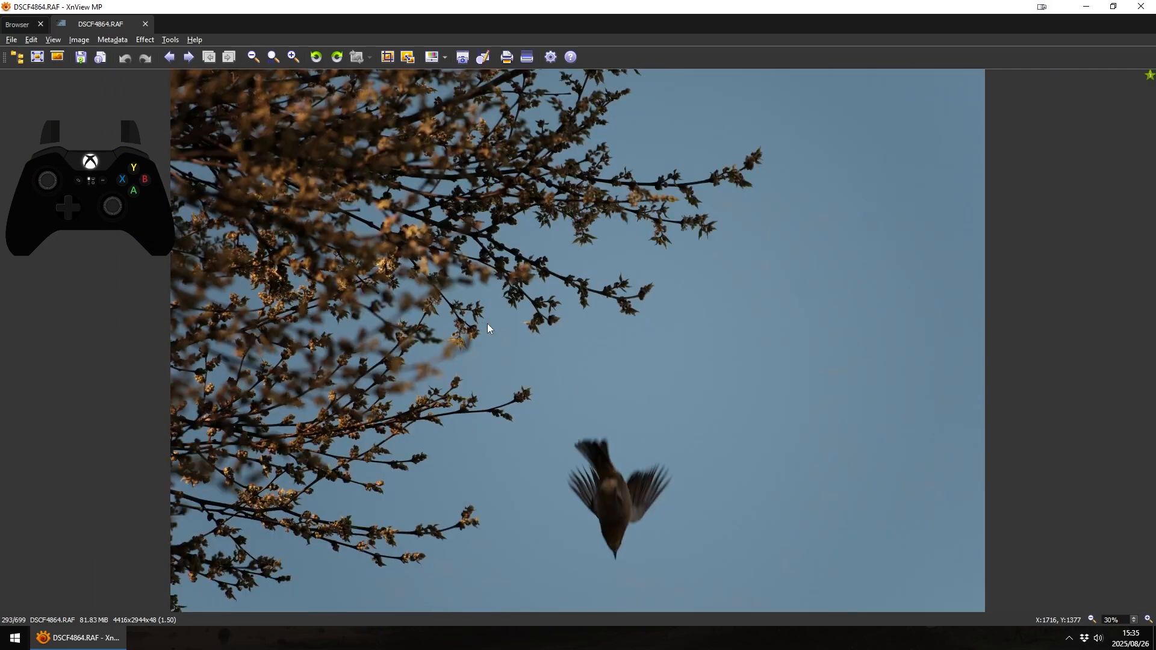
- Advance to DSCF4868.RAF, go back to DSCF4867.RAF and zoom in on the perched bird at 71%
{"action": "key", "text": "Right"}
{"action": "key", "text": "Right"}
{"action": "key", "text": "Right"}
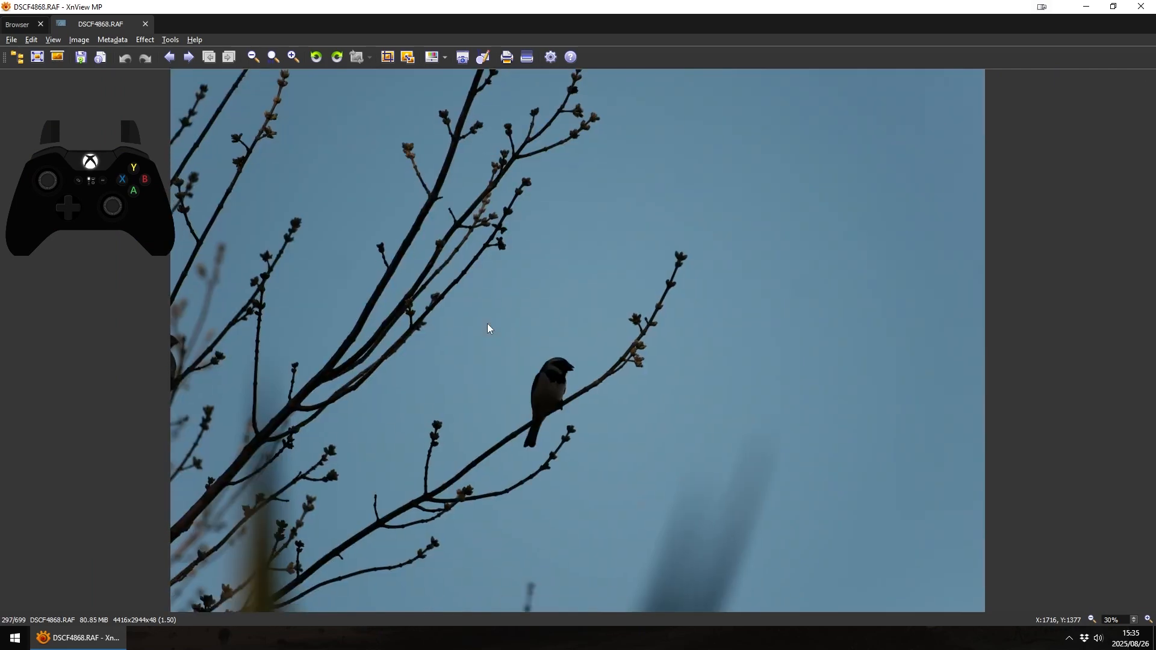
{"action": "key", "text": "plus"}
{"action": "key", "text": "plus"}
{"action": "key", "text": "plus"}
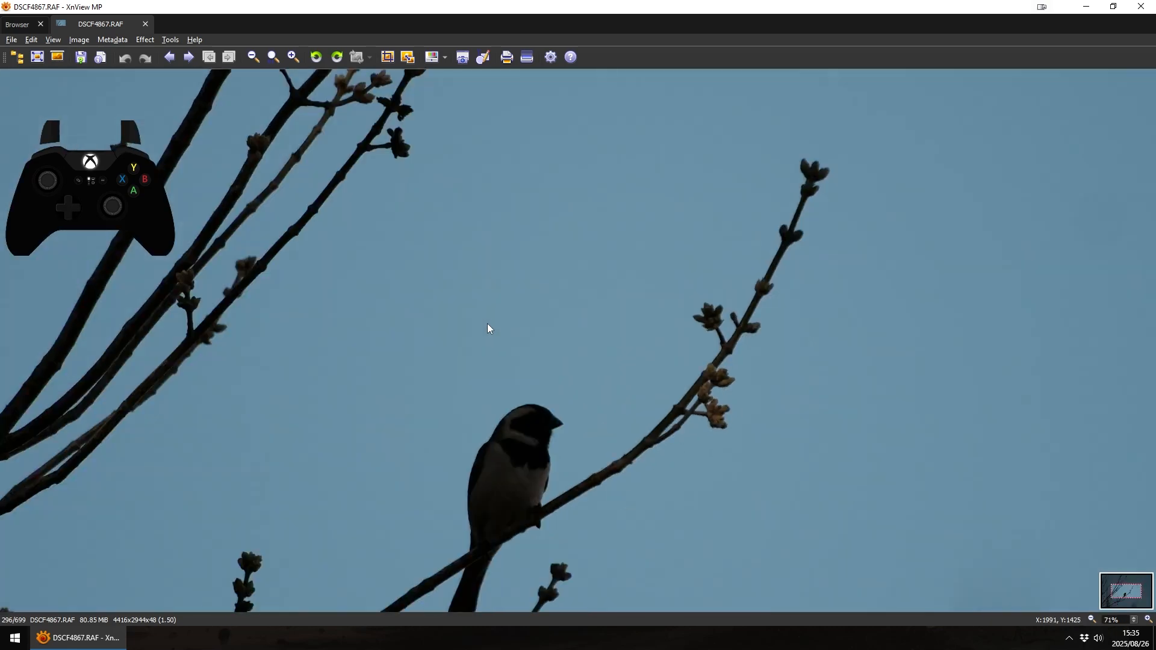
- Browse the remaining shots of the silhouetted bird on the twig up to DSCF4874.RAF
{"action": "key", "text": "Right"}
{"action": "key", "text": "Right"}
{"action": "key", "text": "Right"}
{"action": "key", "text": "Right"}
{"action": "key", "text": "Right"}
{"action": "key", "text": "Right"}
{"action": "key", "text": "Right"}
{"action": "key", "text": "Right"}
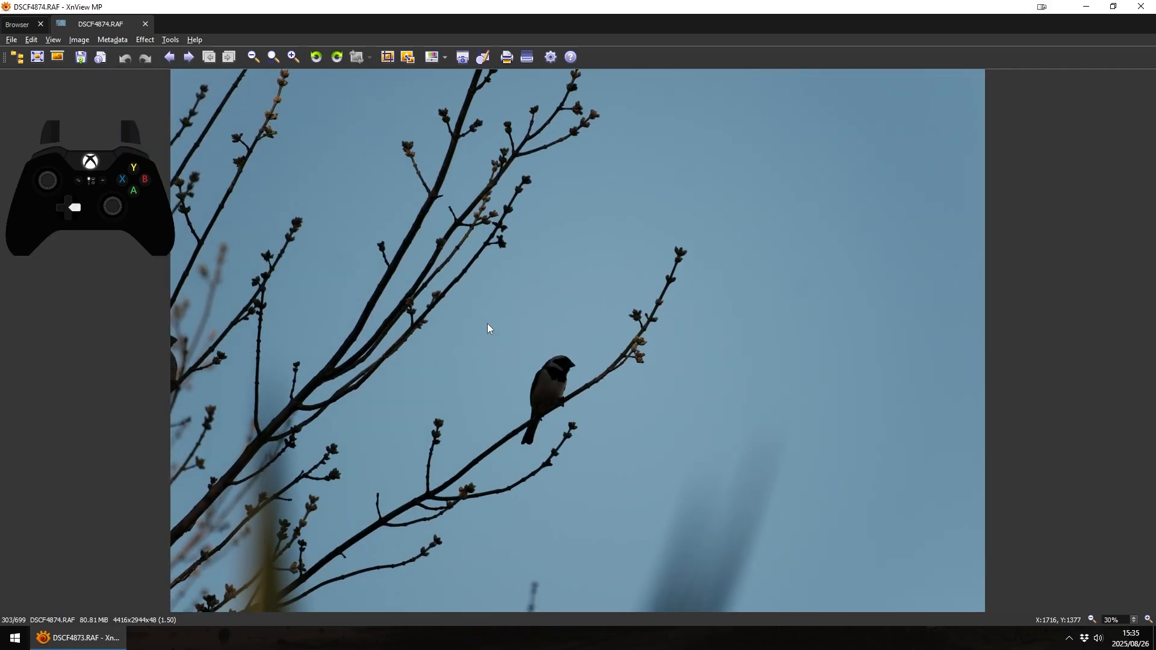